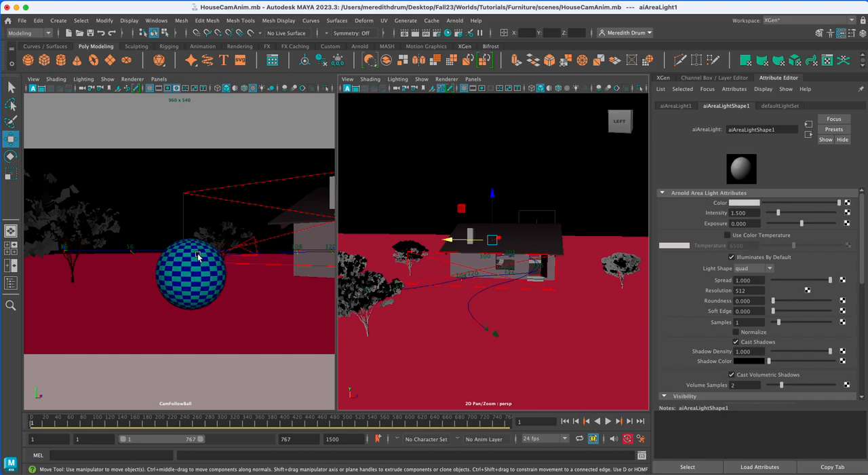
Select the checkered ball in front of the house and set its visibility to off.
click(193, 252)
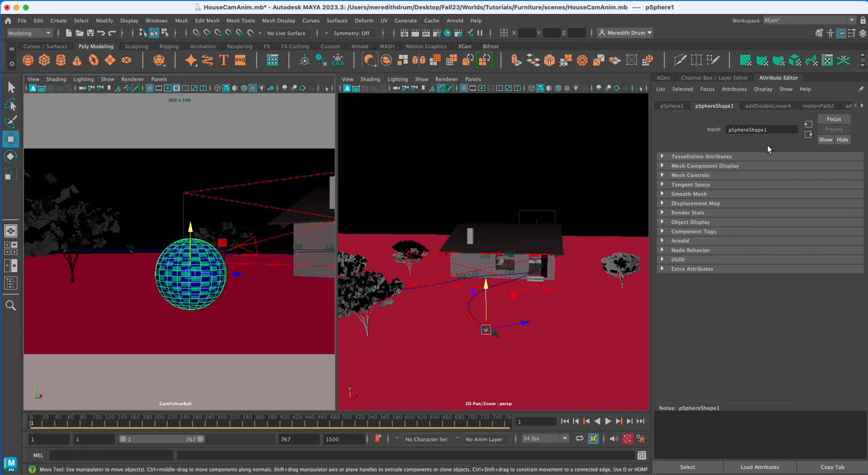
click(863, 32)
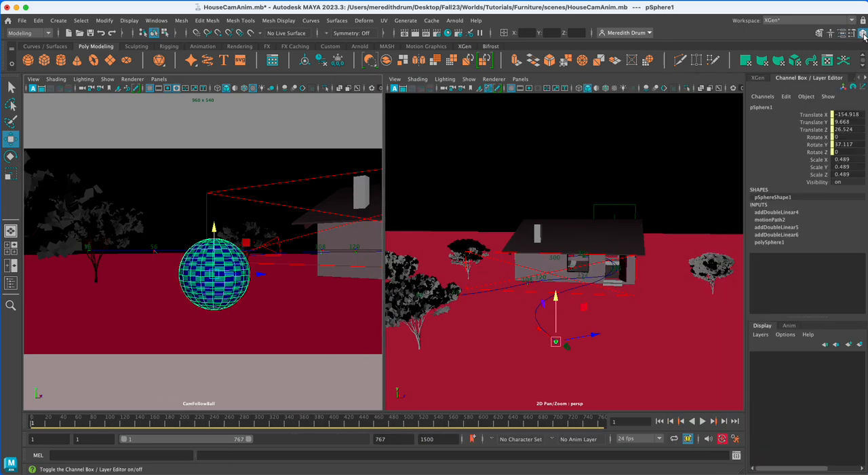
double_click(842, 182)
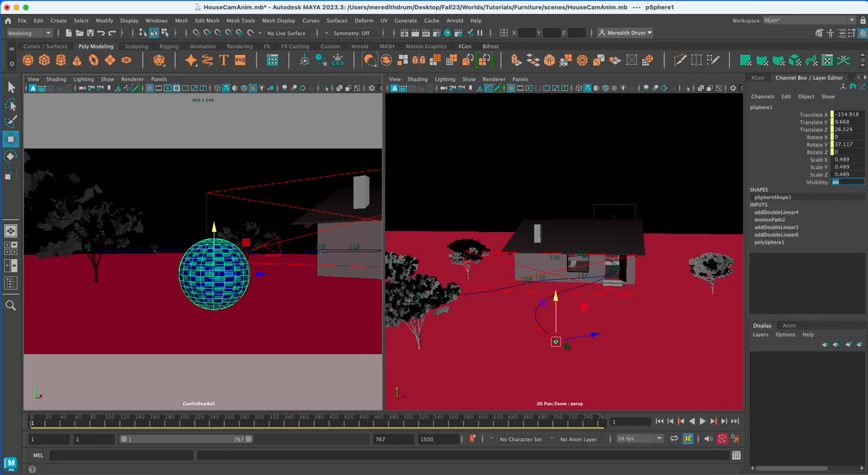
key(Return)
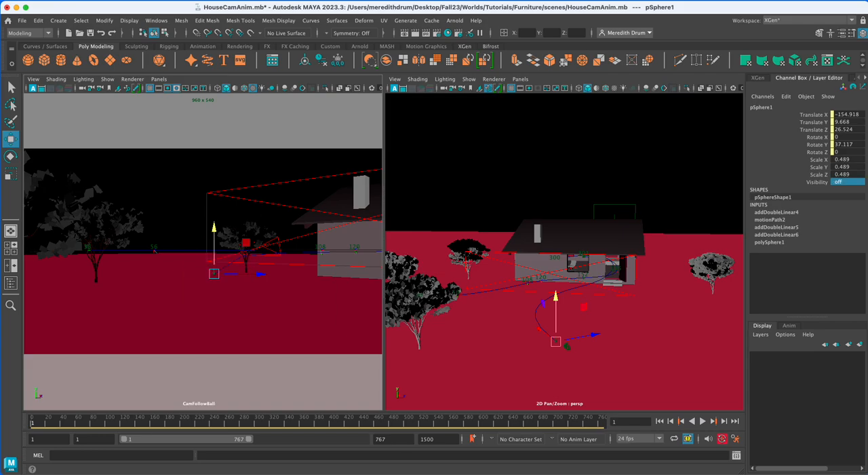
Preview the animation with the ball hidden, return to the first frame and set the ball's visibility to on.
click(703, 420)
click(703, 421)
click(659, 420)
double_click(846, 183)
key(Return)
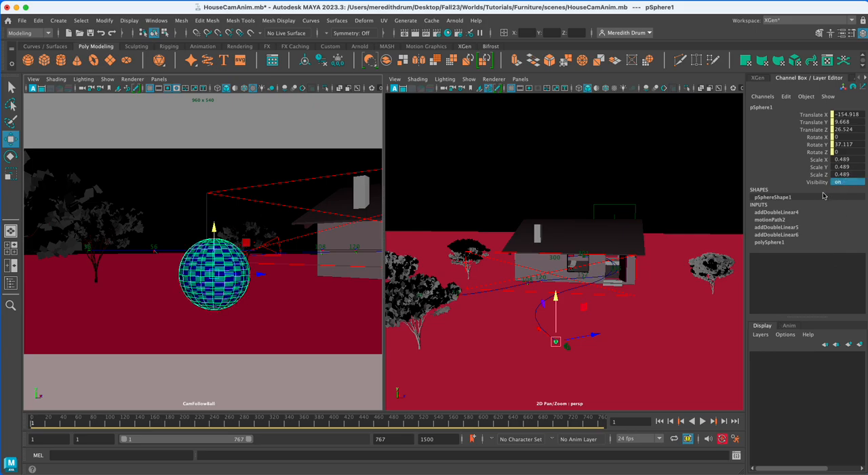
click(58, 21)
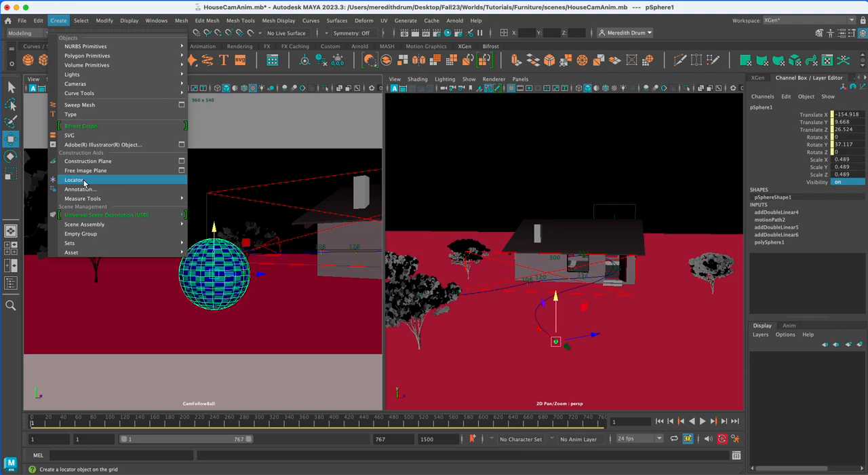
click(337, 21)
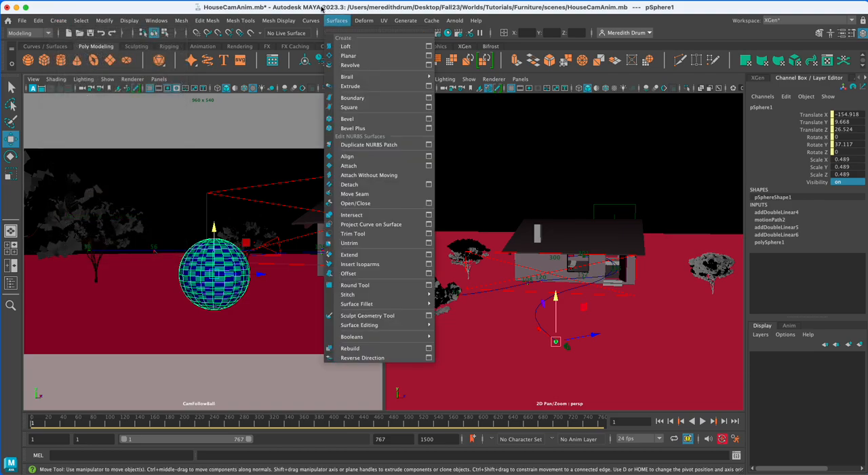
click(518, 378)
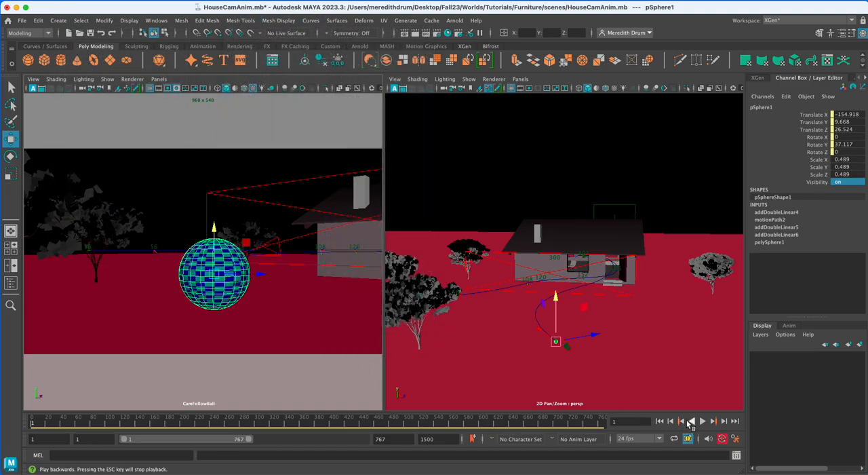
Play the ball and camera animation, rewind to the first frame and play the beginning again.
click(703, 421)
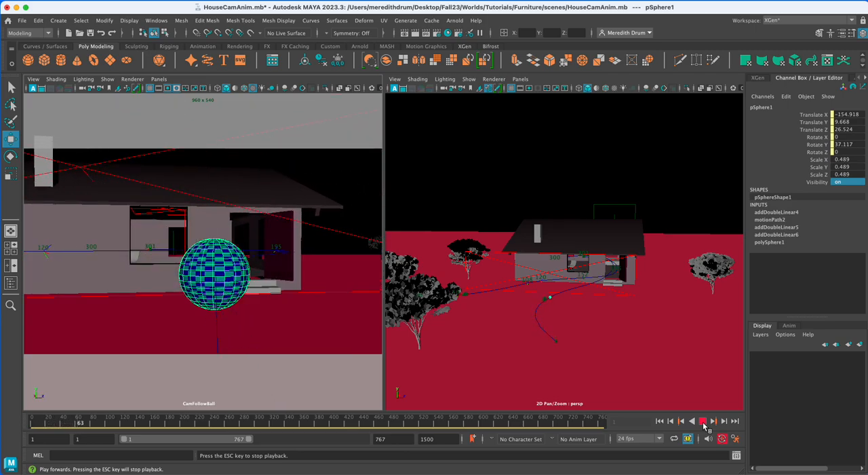
click(703, 421)
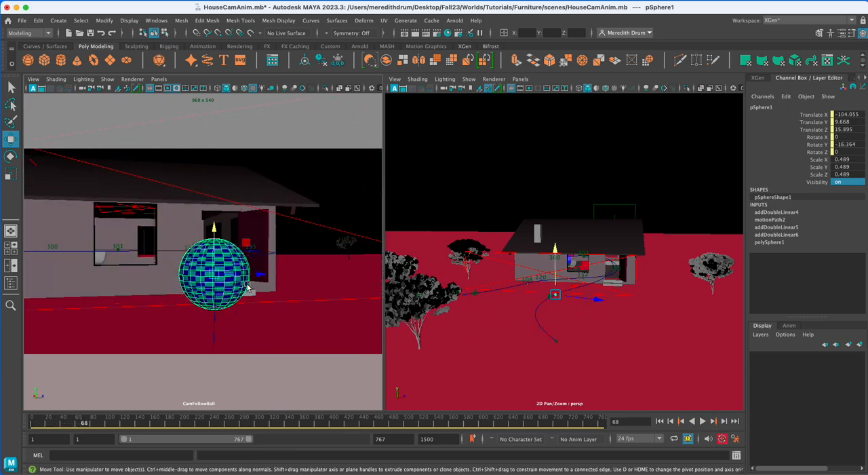
click(660, 422)
click(703, 422)
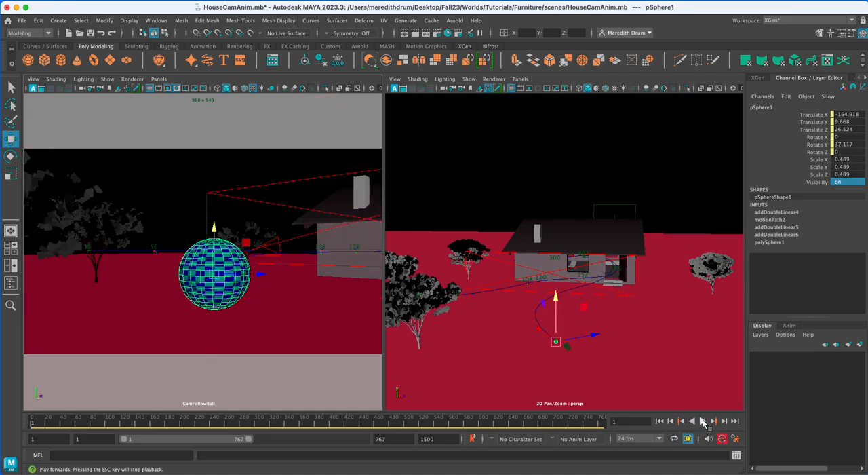
click(703, 422)
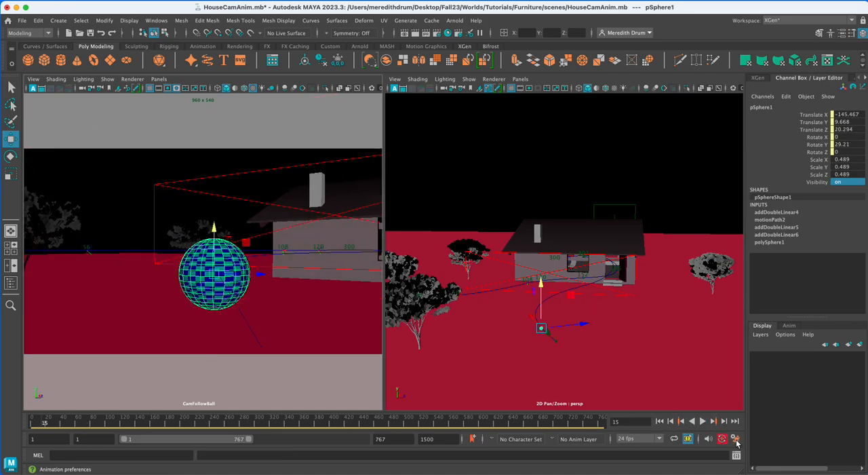
Open the Time Slider preferences and set playback looping to Once.
click(736, 440)
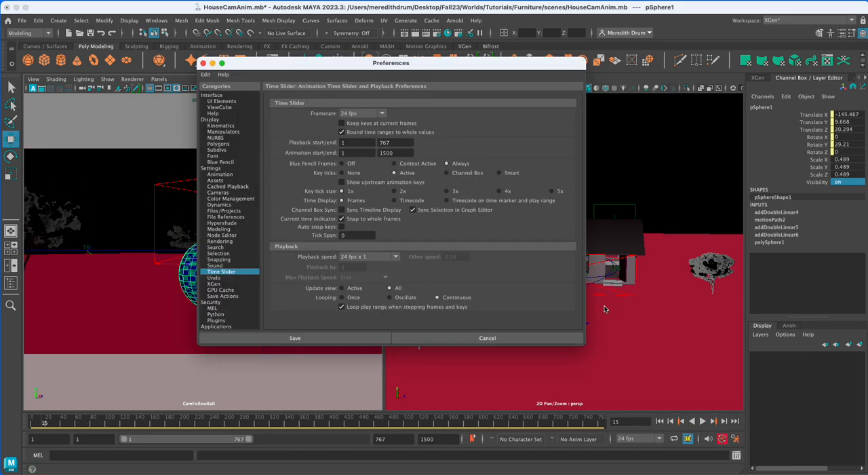
click(203, 64)
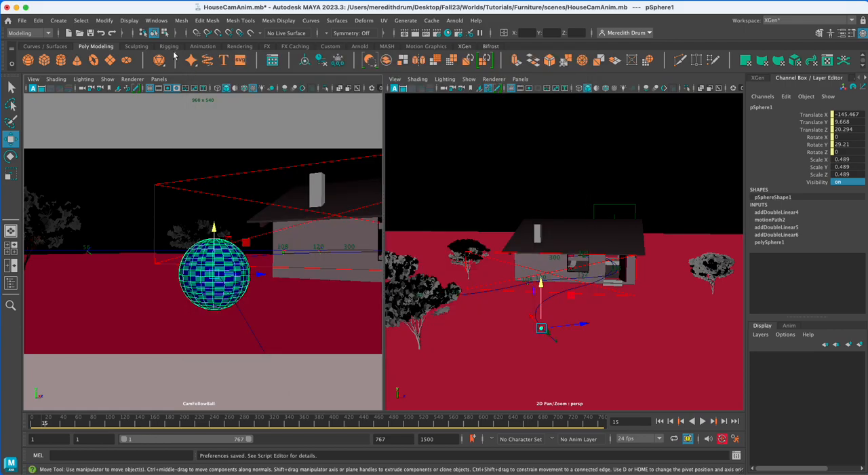
click(156, 20)
mouse_move(190, 123)
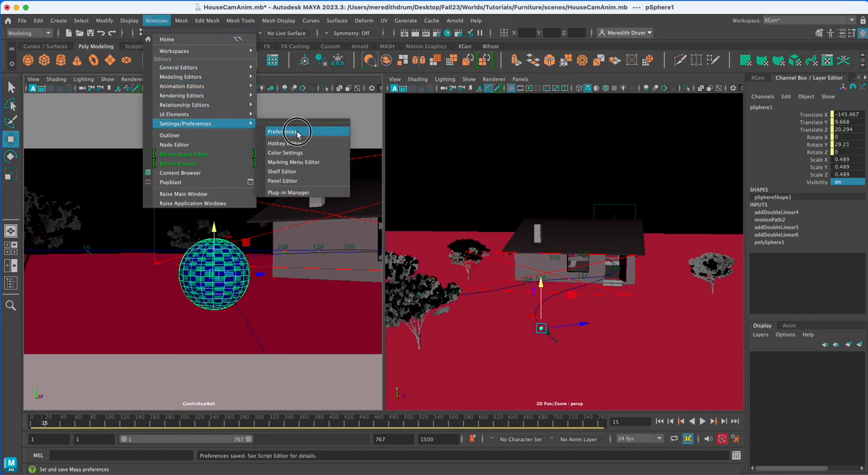
click(291, 127)
click(224, 272)
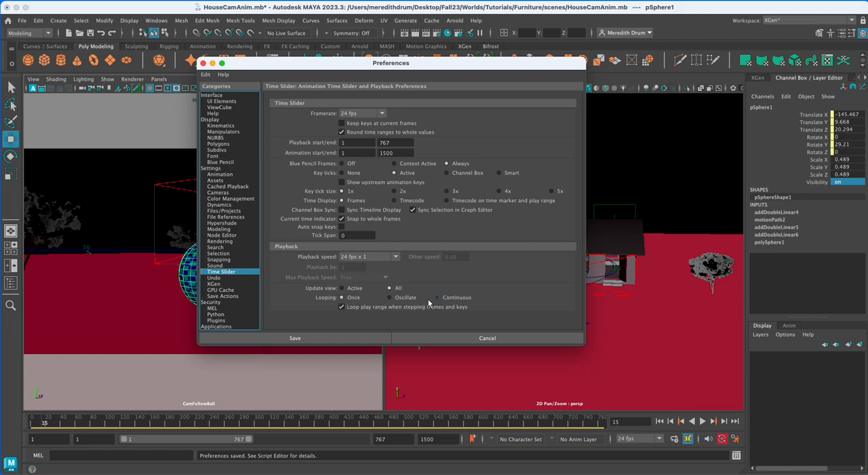
Choose 24 fps x 1 as the playback speed in the Time Slider preferences and save the preferences.
click(391, 256)
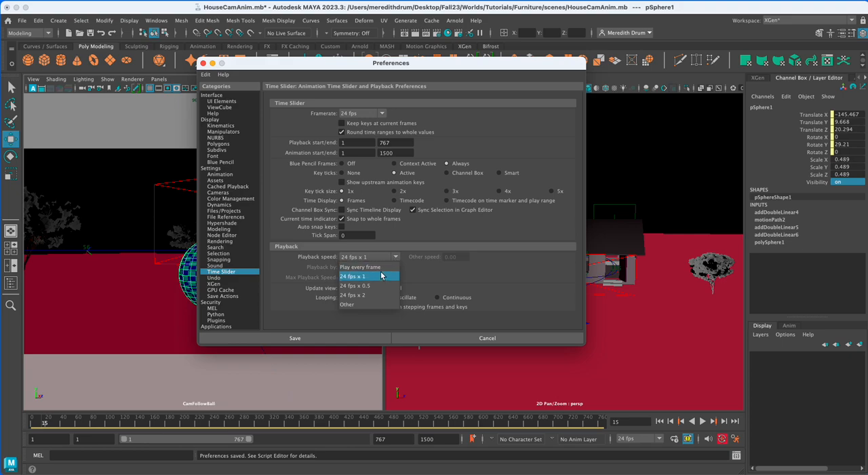
click(380, 276)
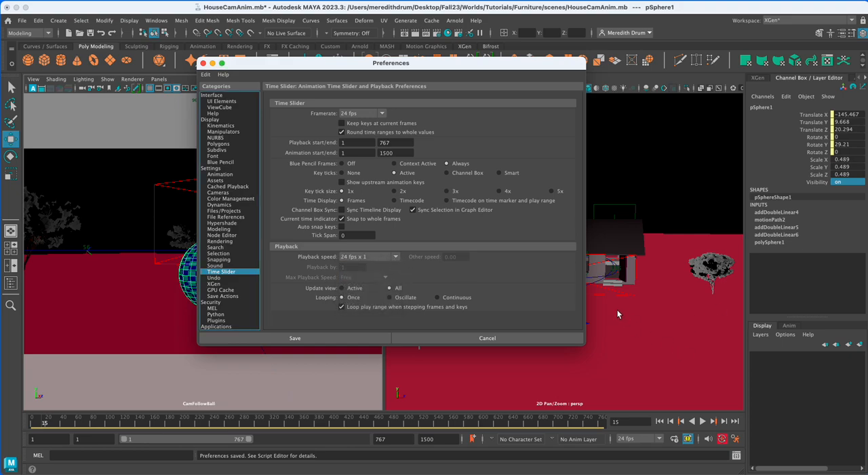
click(395, 257)
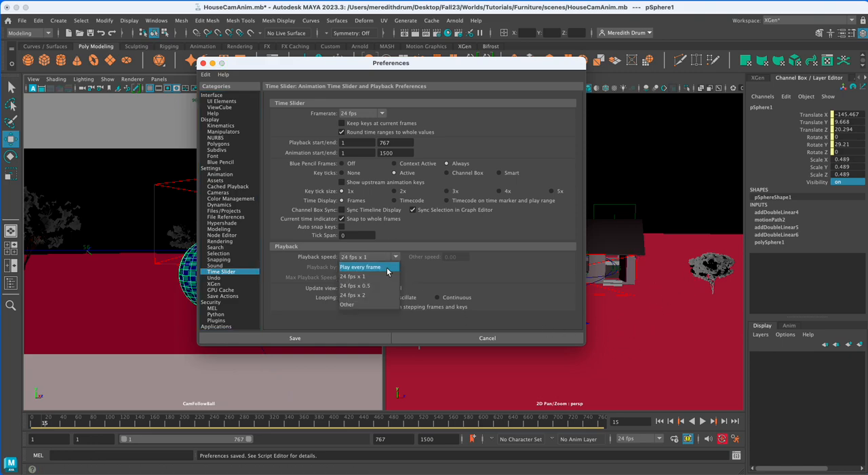
click(385, 276)
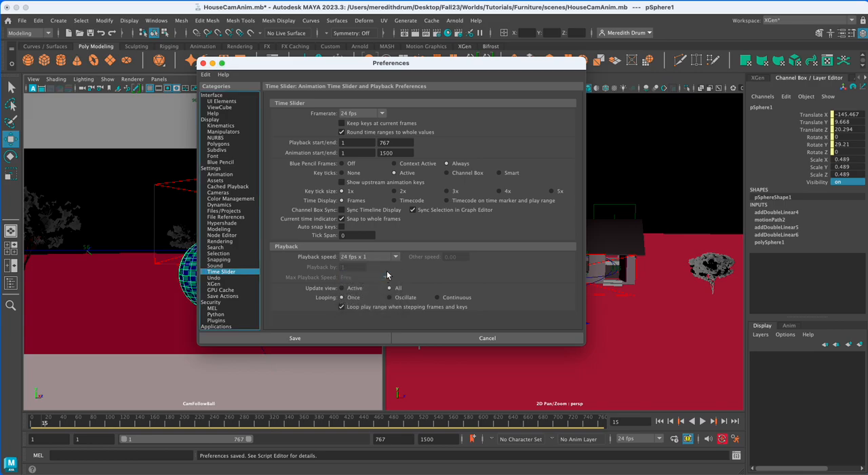
click(296, 338)
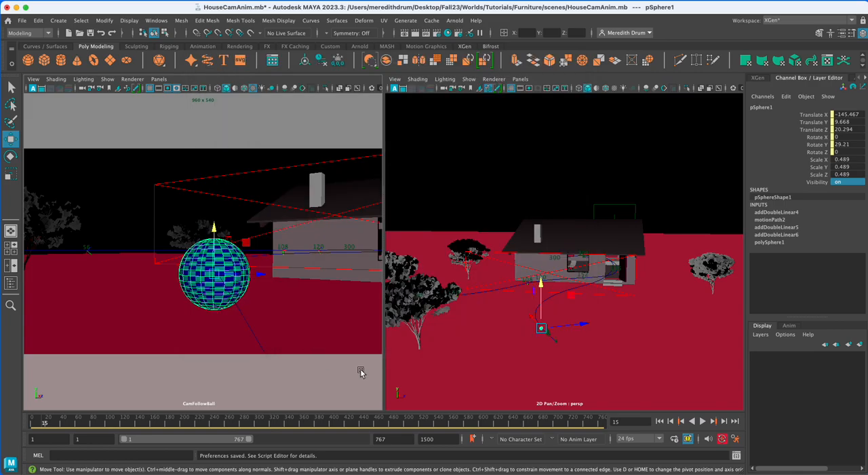
Play the animation from the first frame to check the camera following the ball, and rewind to the start.
click(671, 422)
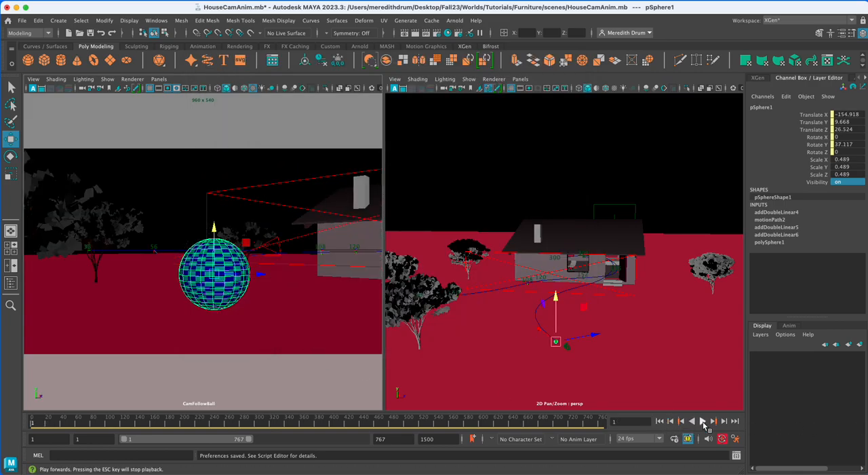
click(702, 421)
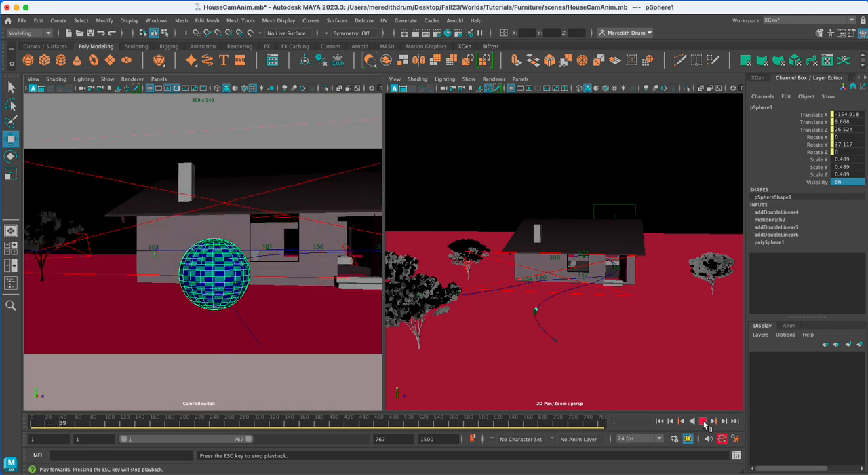
click(701, 422)
click(660, 421)
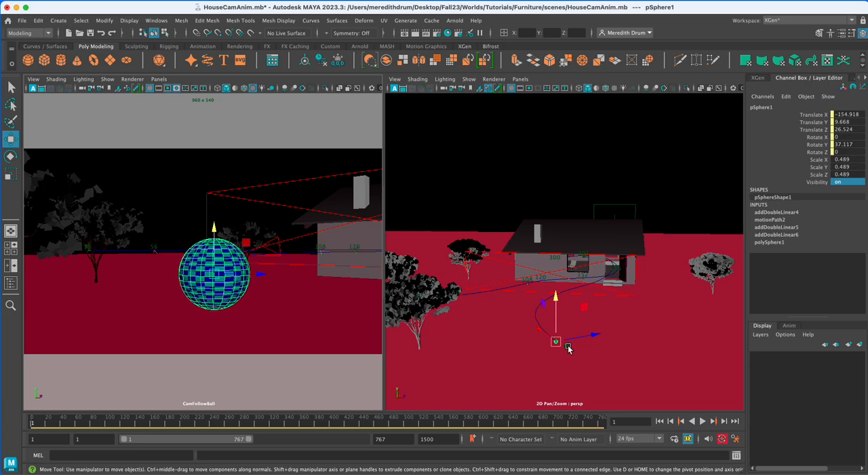
Frame the CamFollowBall camera in the perspective view and hide both existing motion path curves, curve2 and curve1.
click(569, 348)
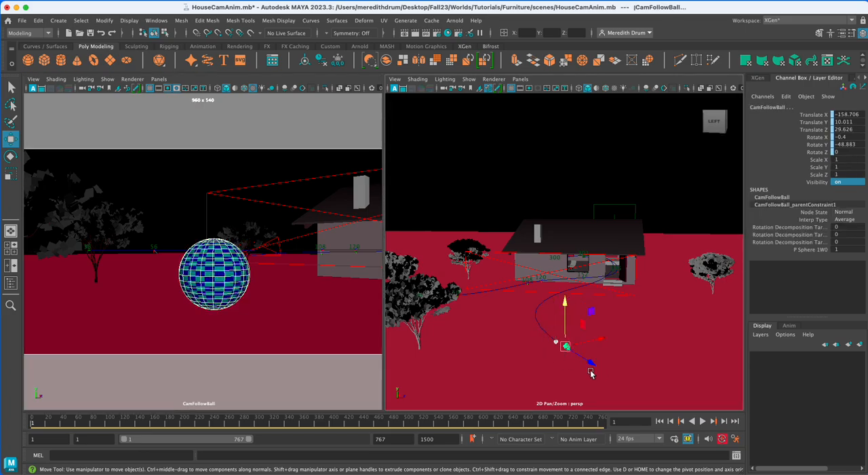
key(f)
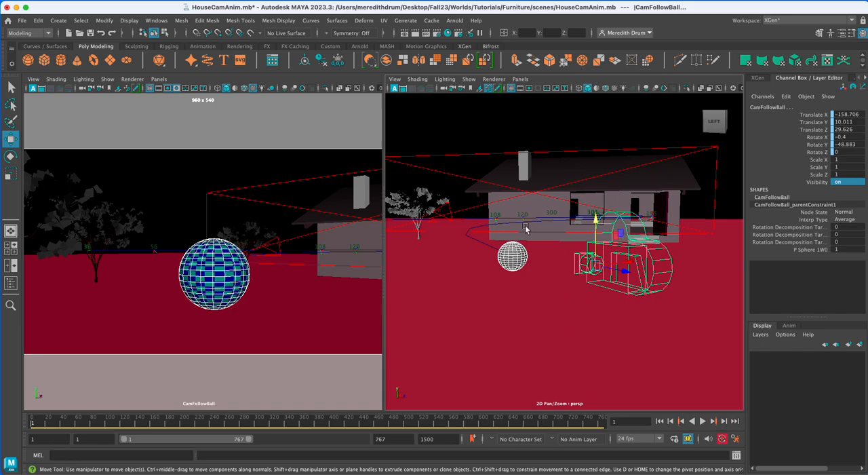
click(486, 244)
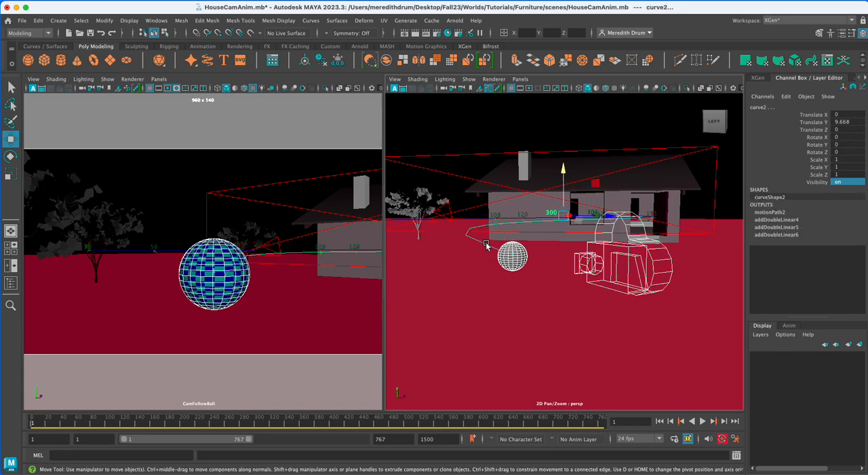
key(h)
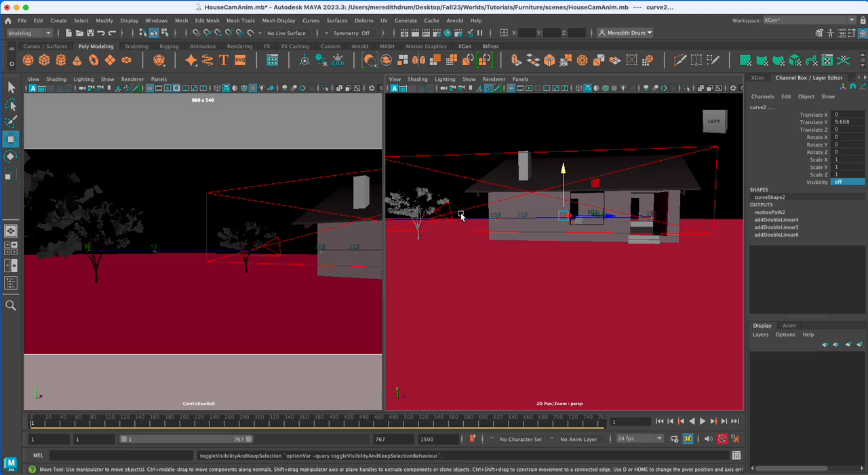
click(465, 220)
key(h)
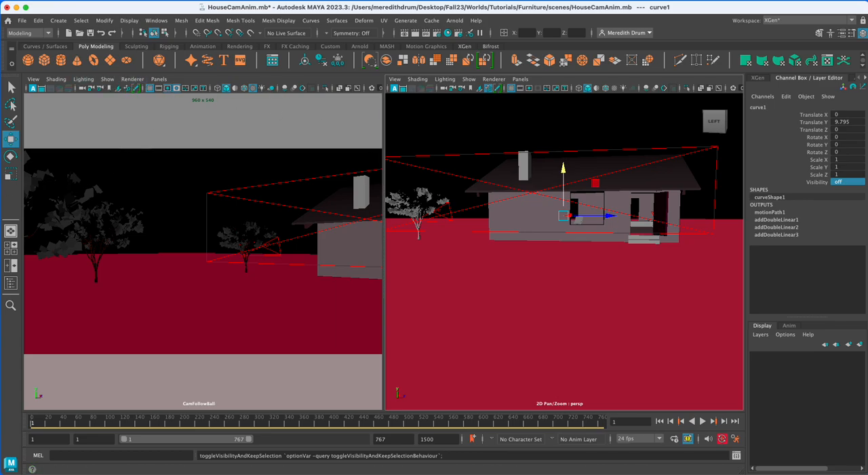
Switch to the four-view layout and maximize the top view over the house.
click(10, 230)
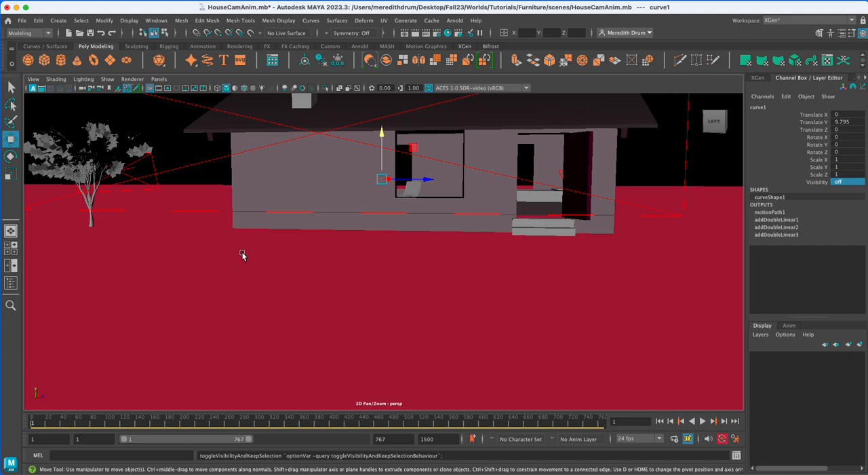
scroll(265, 256, down, 5)
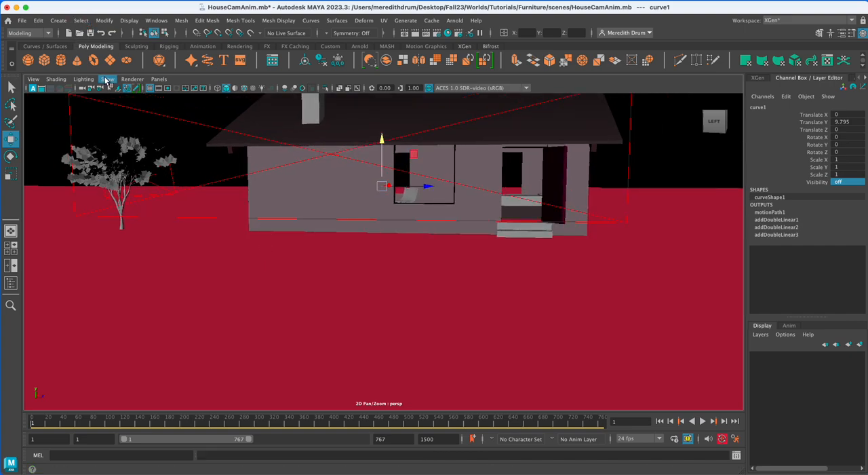
click(107, 79)
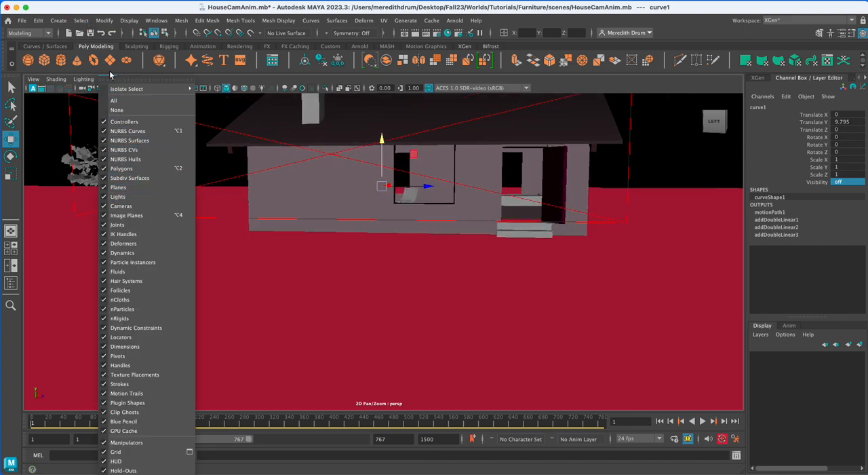
click(12, 245)
click(13, 247)
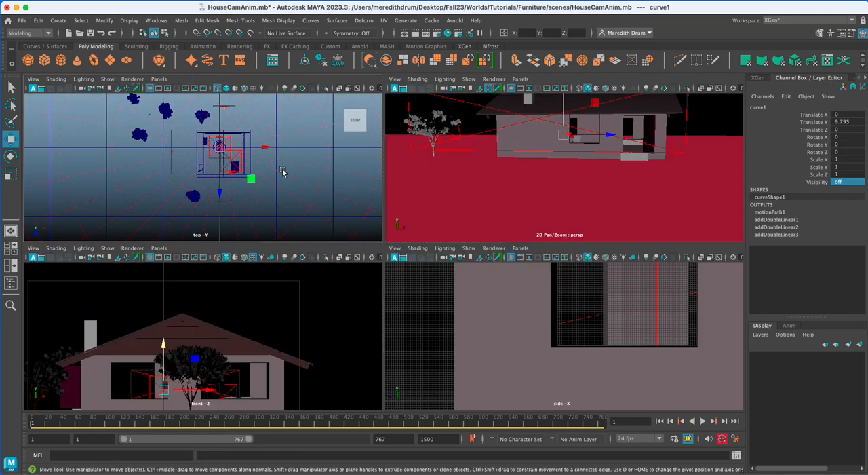
key(space)
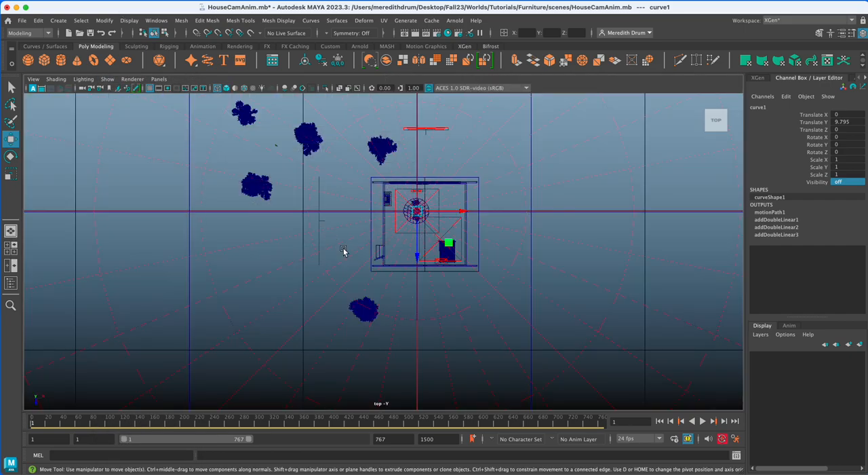
Draw a CV curve in the top view from outside the house, through its entrance, curving around inside to about X -15, Z 3.
click(59, 21)
mouse_move(92, 93)
click(226, 92)
click(255, 233)
click(290, 246)
click(298, 265)
click(325, 265)
click(340, 256)
click(350, 253)
click(361, 254)
click(380, 252)
click(411, 249)
click(448, 232)
click(448, 204)
click(428, 204)
click(408, 209)
click(400, 214)
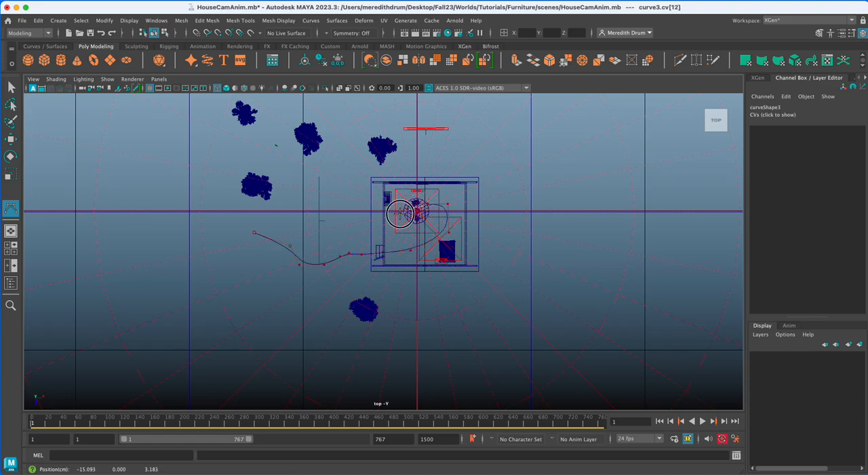
key(w)
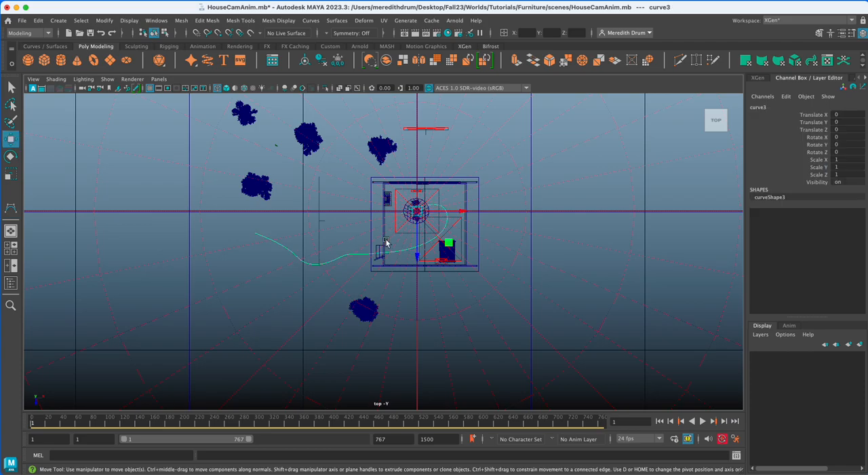
Reshape the outer start of the curve in the top view by moving its first two control vertices, and return to object mode.
right_drag(299, 254, 255, 245)
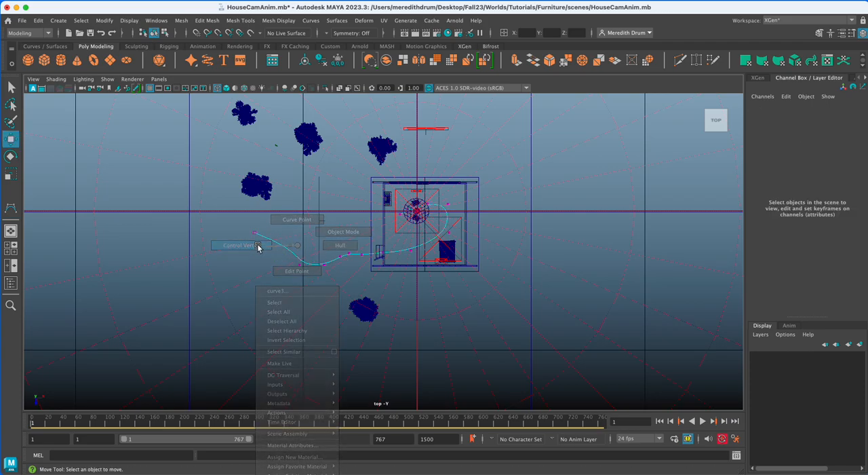
click(257, 232)
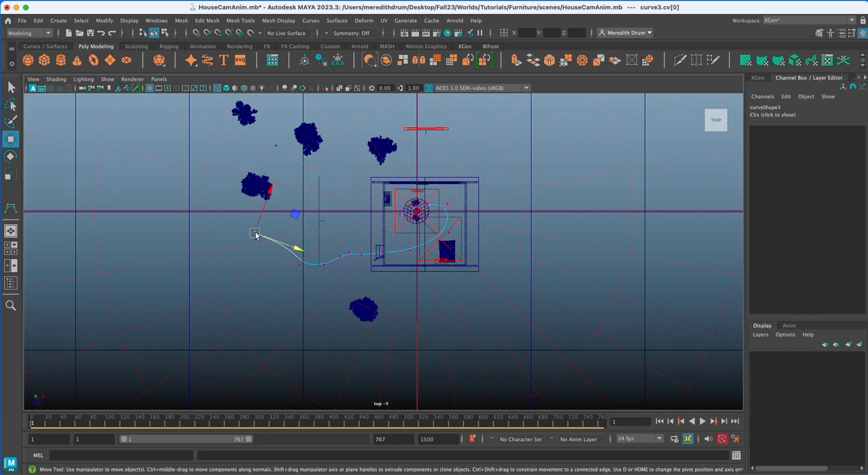
click(300, 266)
drag(300, 265, 257, 231)
click(286, 243)
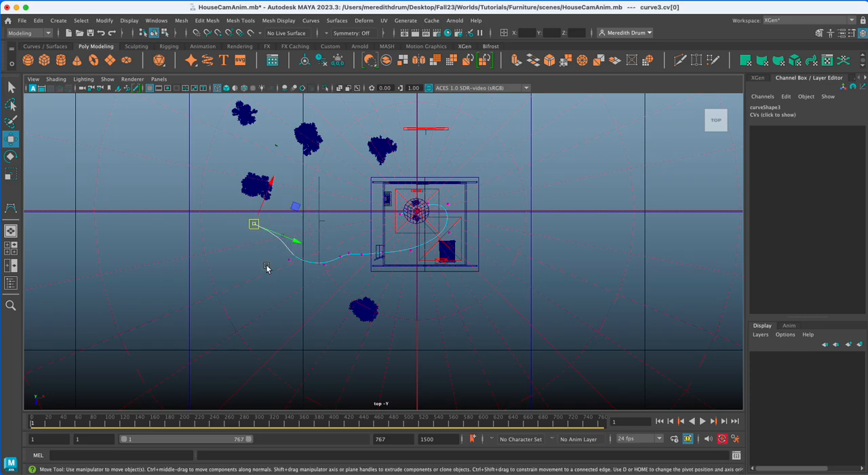
right_drag(281, 242, 327, 230)
Raise the whole curve in the perspective view to about Translate Y 6.79.
key(space)
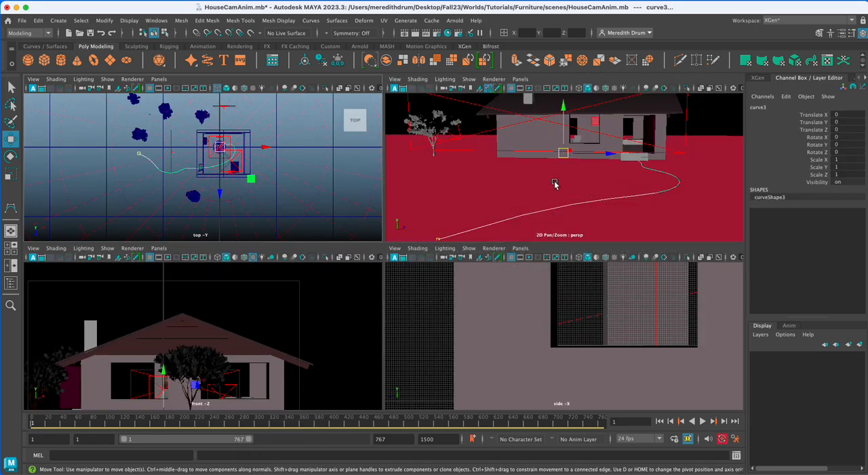
drag(563, 107, 563, 95)
click(434, 128)
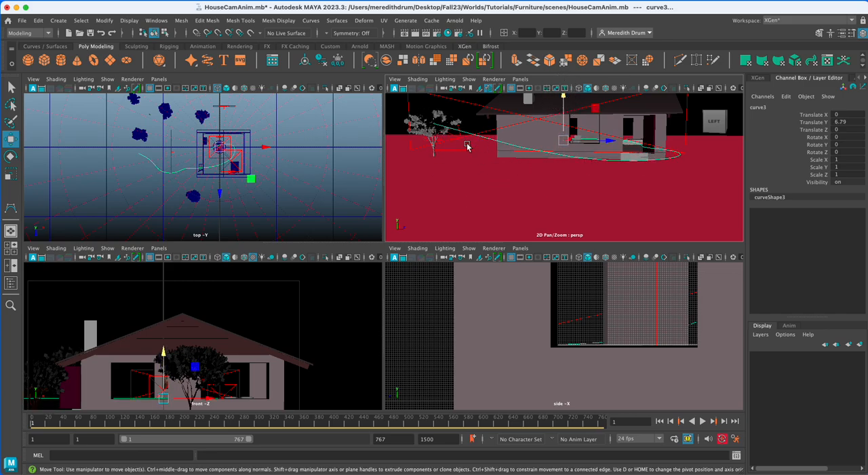
click(481, 136)
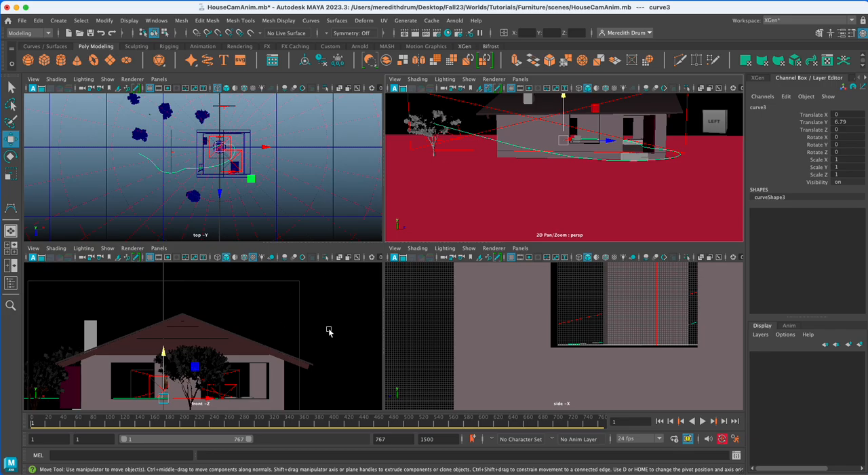
Show the side view full size in wireframe and select the curve's raised start control vertex.
key(space)
scroll(591, 337, down, 3)
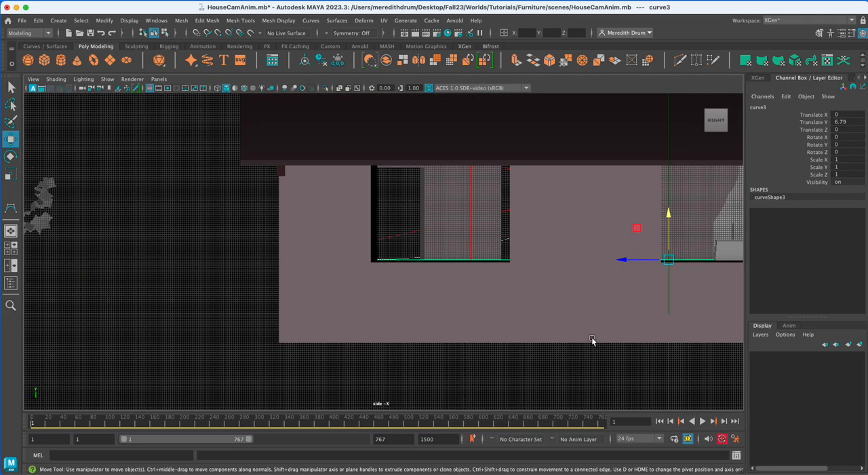
scroll(591, 337, down, 5)
key(4)
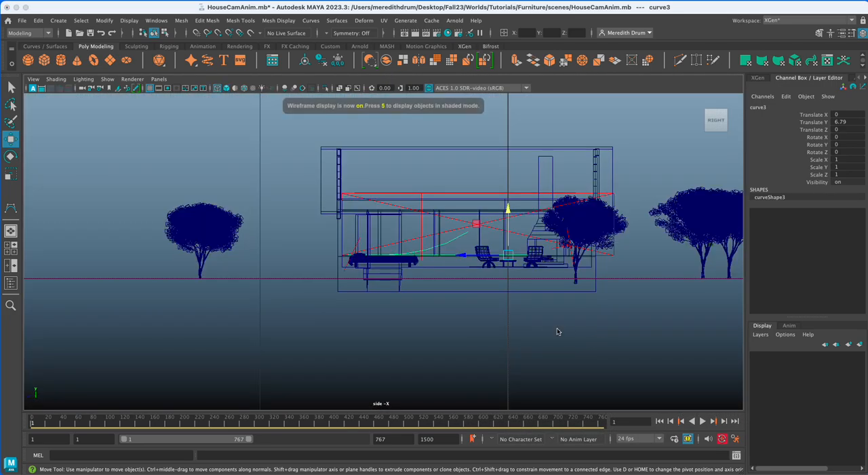
scroll(539, 322, up, 2)
right_drag(471, 234, 431, 242)
click(475, 231)
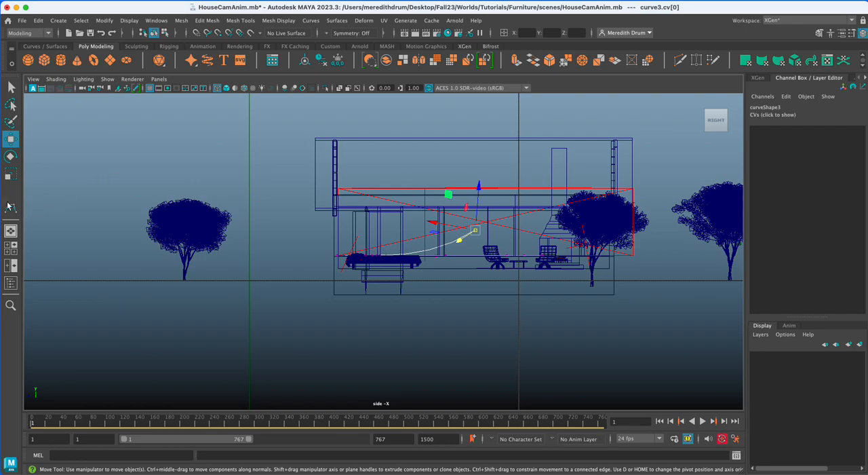
Set the Move tool's axis orientation to Object, lower the curve's start control vertex slightly, and return to object mode.
double_click(11, 139)
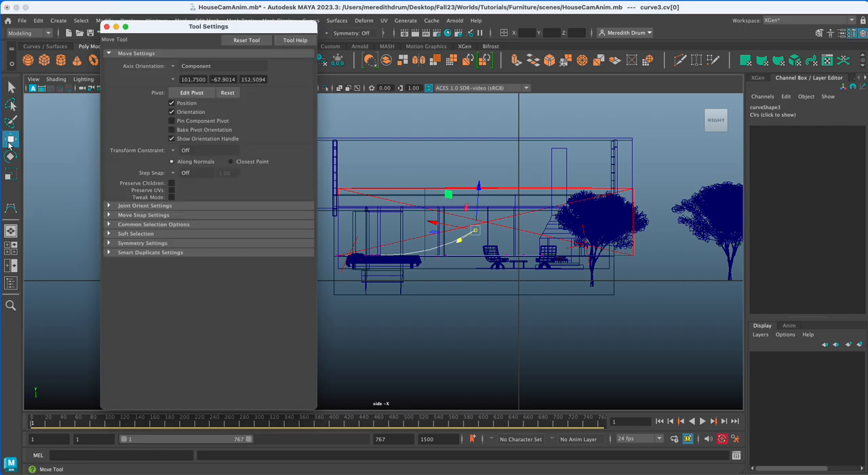
click(174, 65)
click(190, 82)
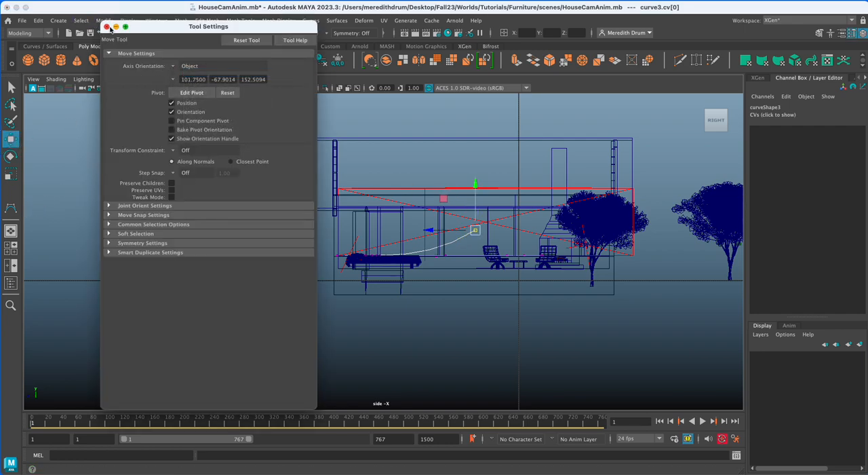
click(106, 26)
drag(476, 185, 477, 192)
right_drag(468, 237, 496, 223)
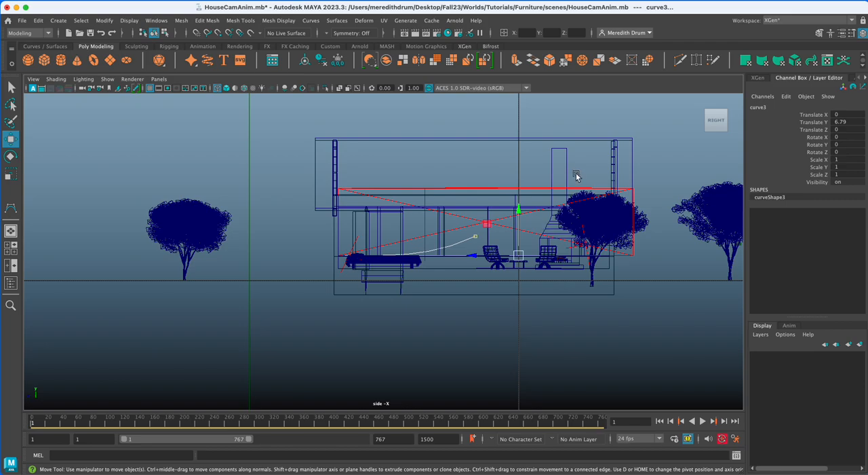
Return to the full-size perspective view of the house and create a polygon sphere.
key(space)
key(space)
scroll(471, 303, down, 6)
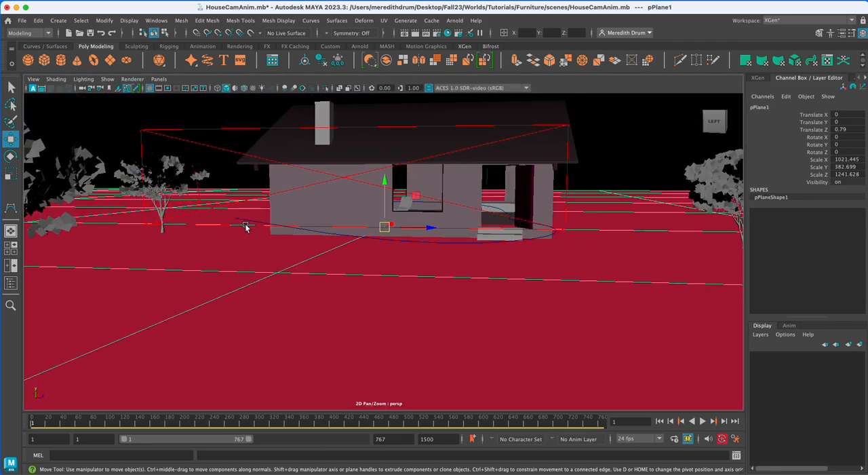
alt+drag(332, 273, 350, 283)
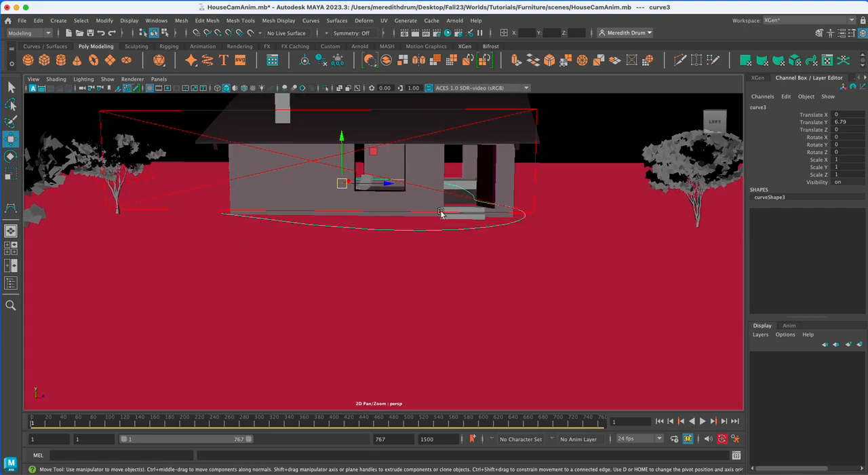
click(58, 20)
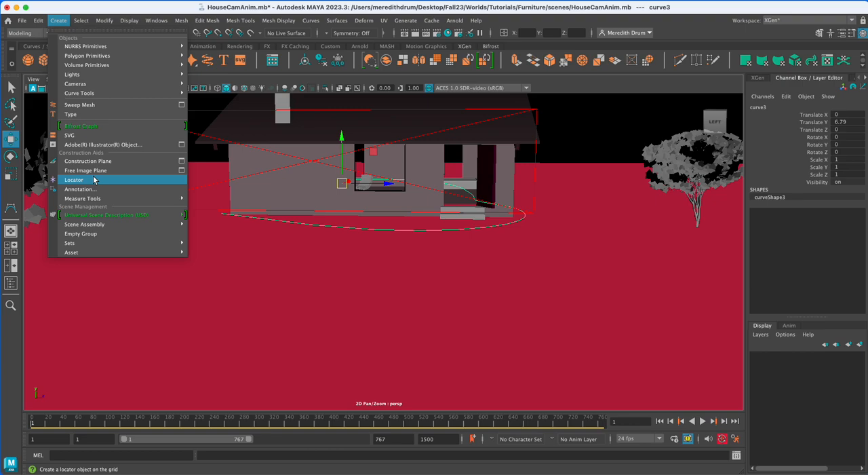
mouse_move(123, 56)
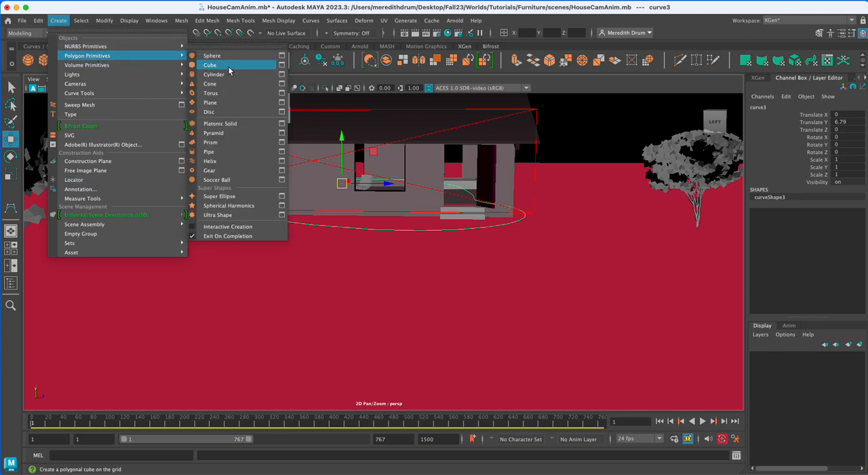
click(226, 56)
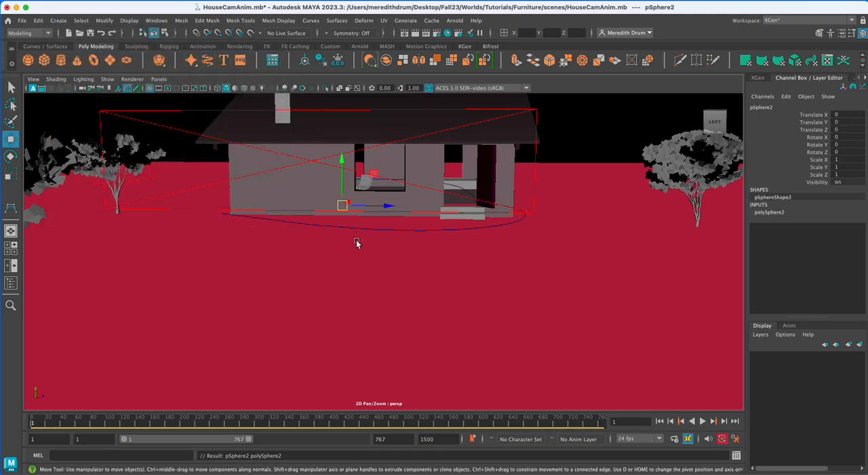
Move the new sphere out of the house to about X -60, Y 4.4, Z -15.4.
drag(348, 203, 300, 229)
drag(301, 179, 299, 168)
drag(338, 208, 270, 208)
alt+drag(288, 265, 326, 300)
scroll(338, 303, down, 5)
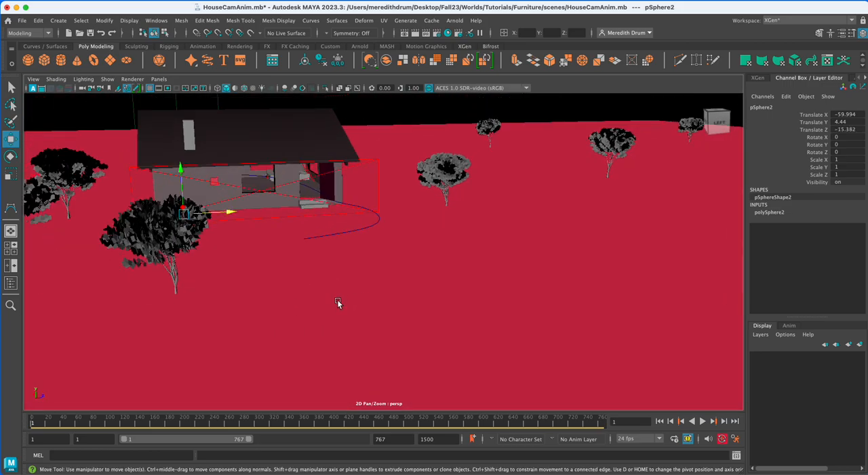
Move the sphere next to the curve near the entrance steps, to about Y 5.4, Z 41.8.
key(f)
scroll(333, 278, down, 10)
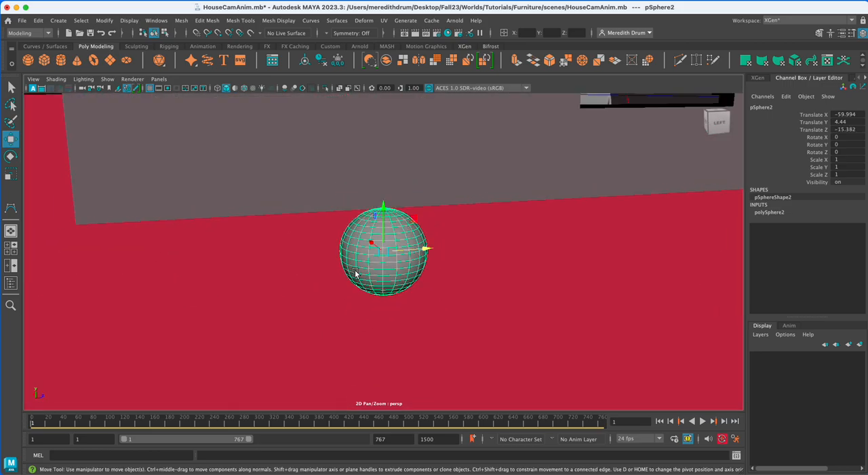
alt+drag(435, 284, 470, 308)
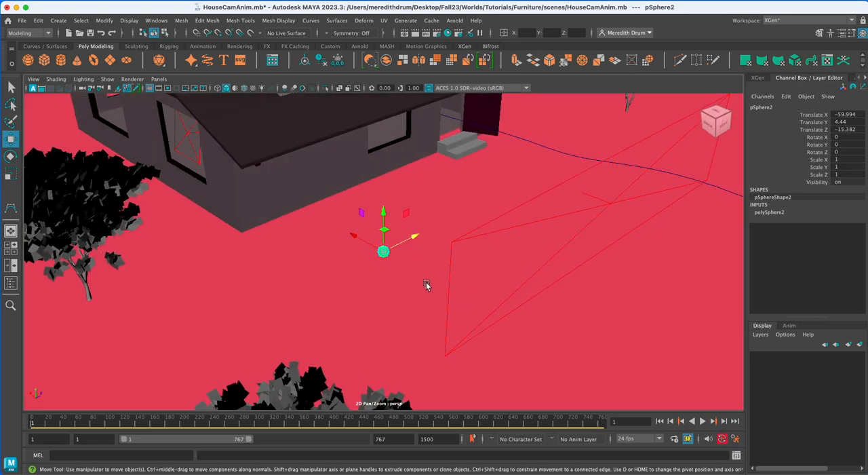
drag(415, 242, 578, 110)
alt+drag(607, 143, 538, 162)
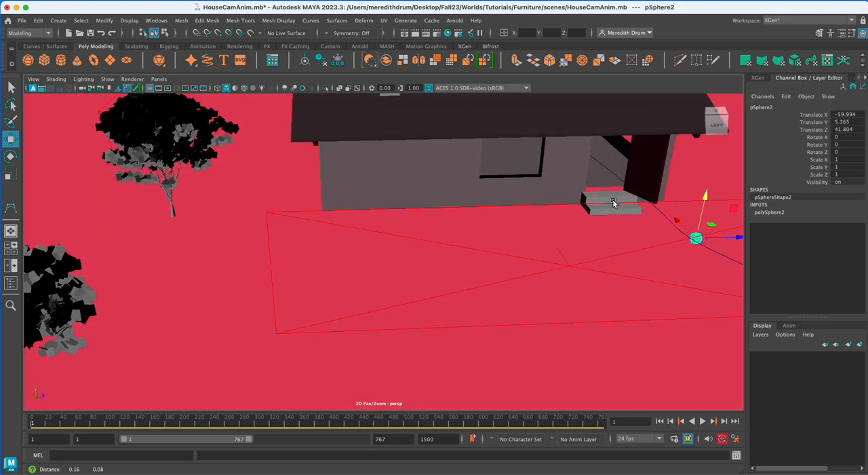
alt+middle_drag(620, 201, 325, 168)
alt+drag(400, 217, 347, 215)
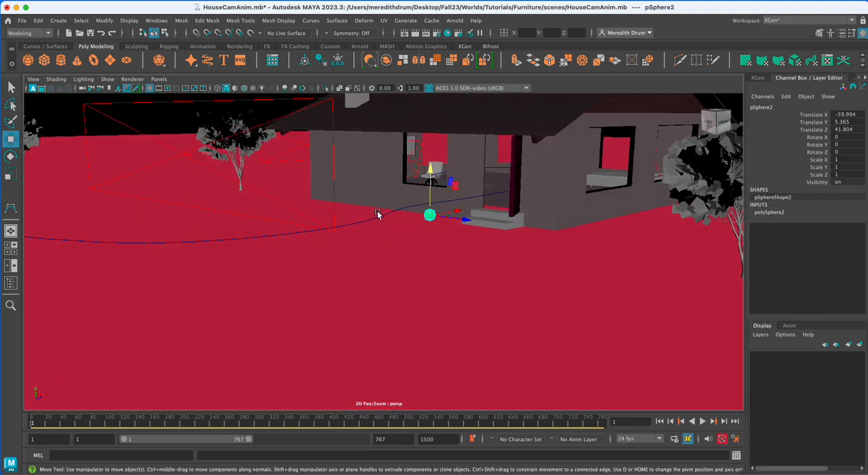
Flatten the sphere to a scale of about 1.105 in X and Z and 0.543 in Y.
key(r)
drag(429, 215, 437, 272)
drag(478, 229, 426, 214)
scroll(442, 262, up, 5)
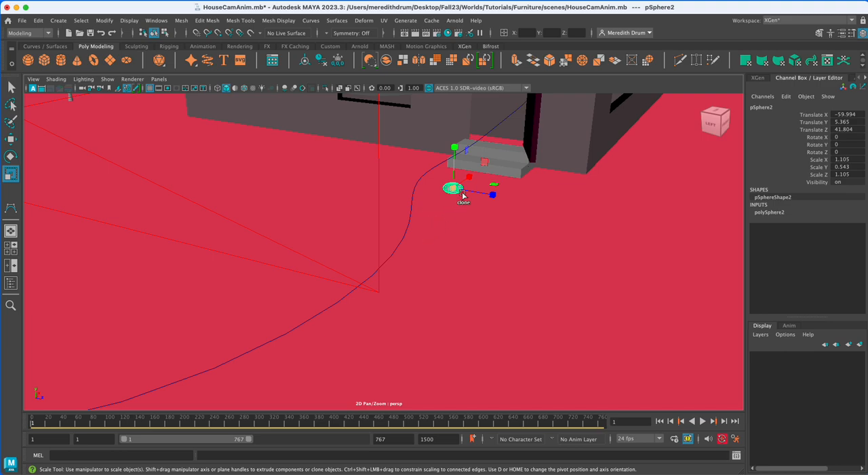
With the sphere and curve3 both selected, switch to the Animation menu set and open the Attach to Motion Path options.
click(412, 199)
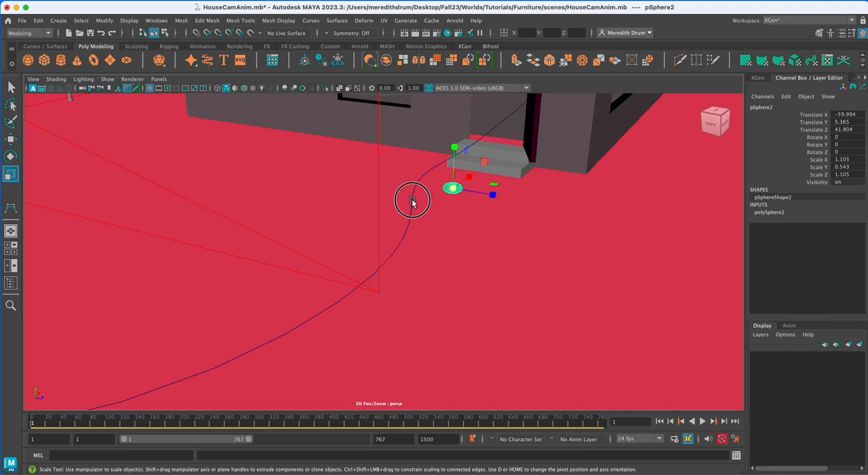
click(31, 32)
click(42, 62)
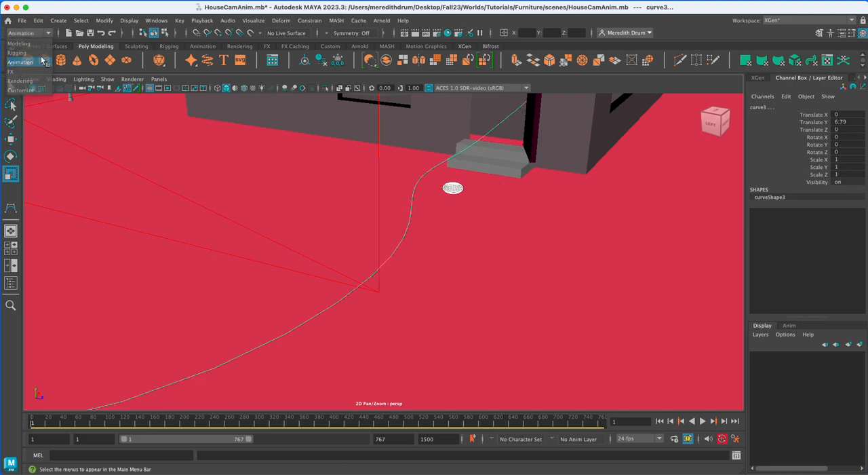
click(310, 20)
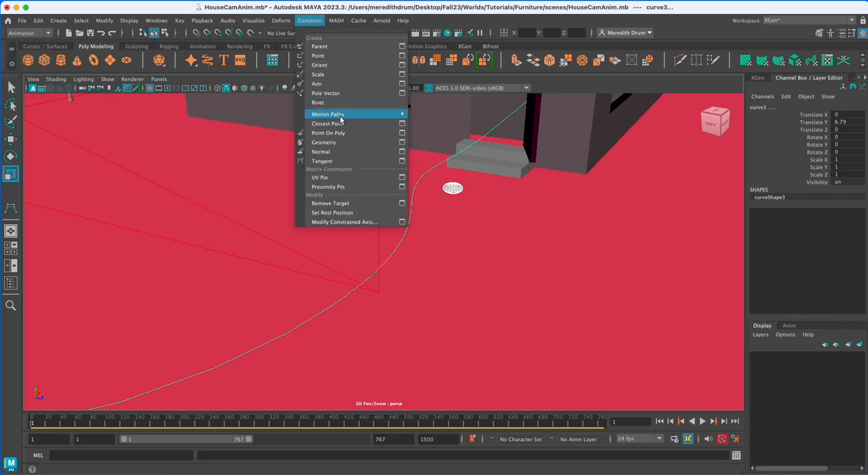
mouse_move(349, 114)
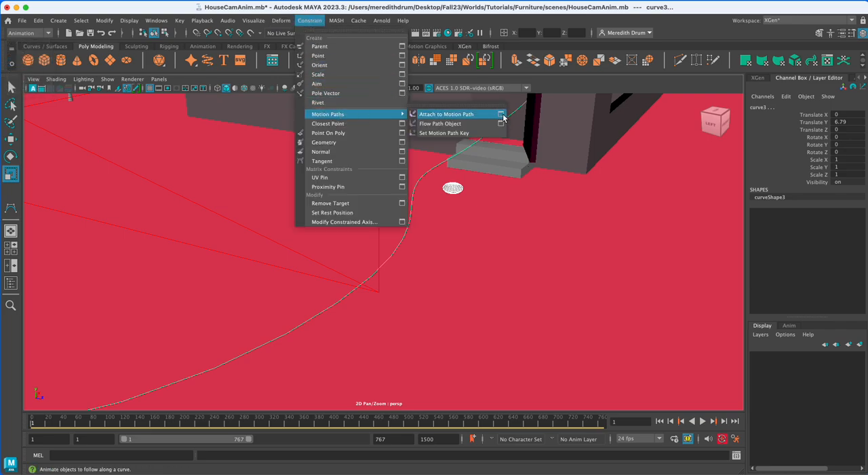
click(501, 115)
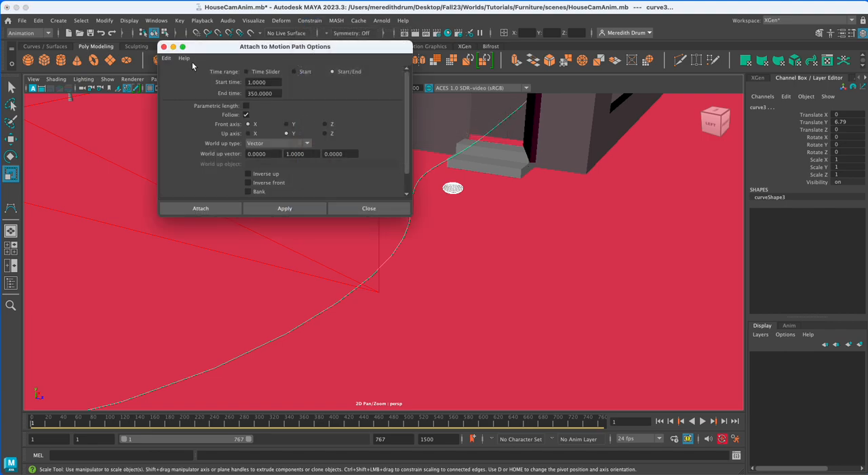
Reset the motion path options, set a Start/End time range ending at frame 300, and attach the sphere to the curve.
click(166, 57)
click(178, 78)
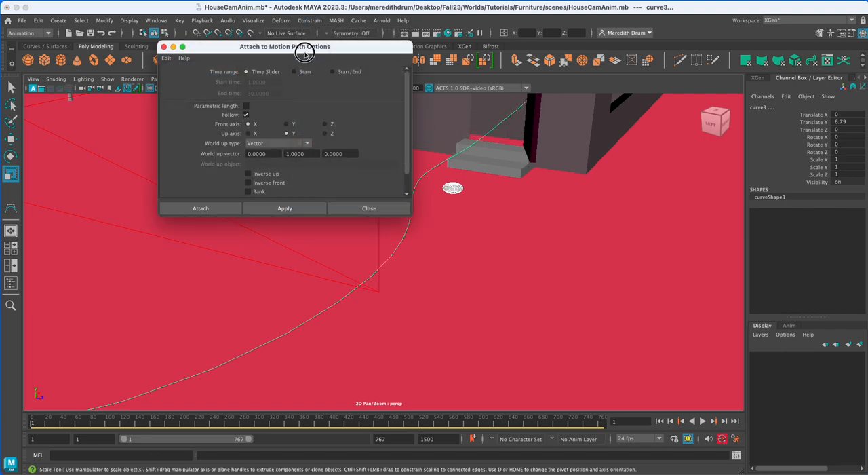
drag(304, 53, 322, 71)
click(350, 90)
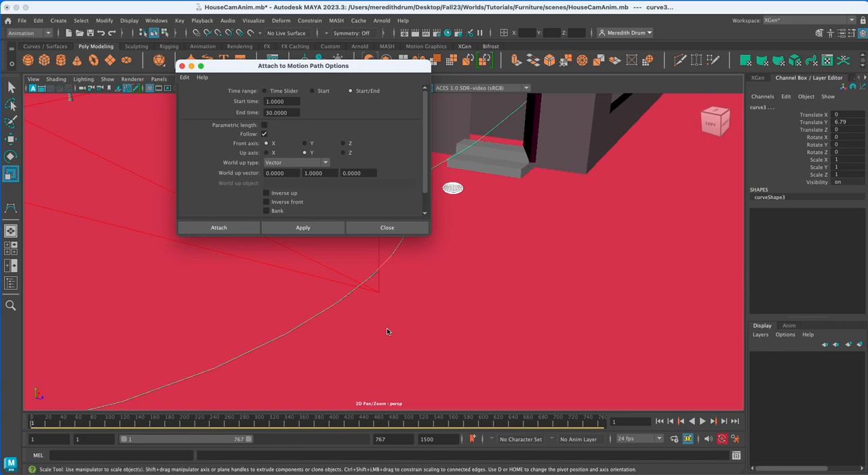
click(282, 112)
text(300)
click(224, 227)
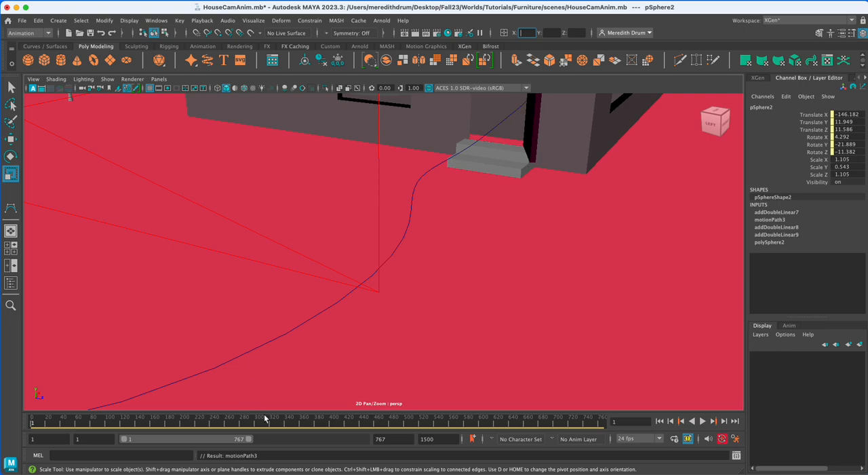
Play the animation to check the flattened sphere travelling along the curve, and stop it partway.
scroll(383, 370, down, 5)
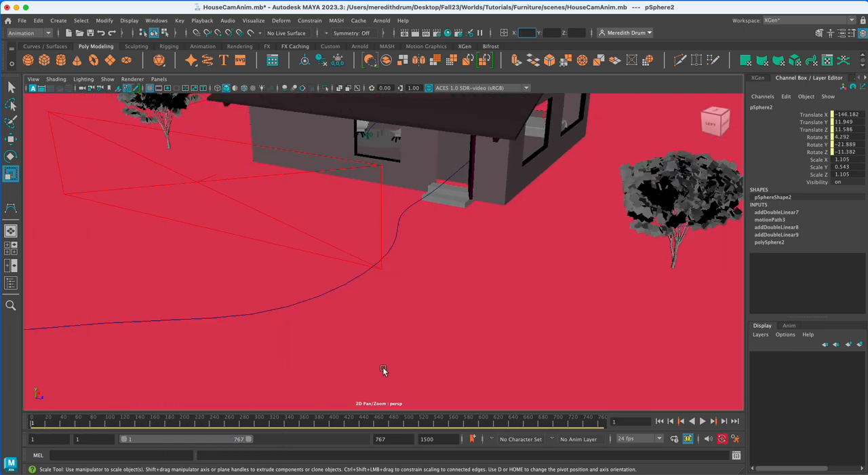
click(704, 422)
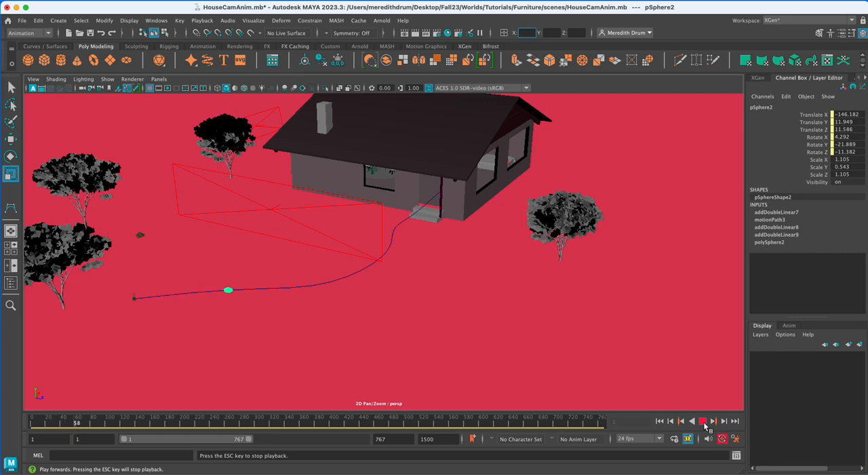
click(704, 422)
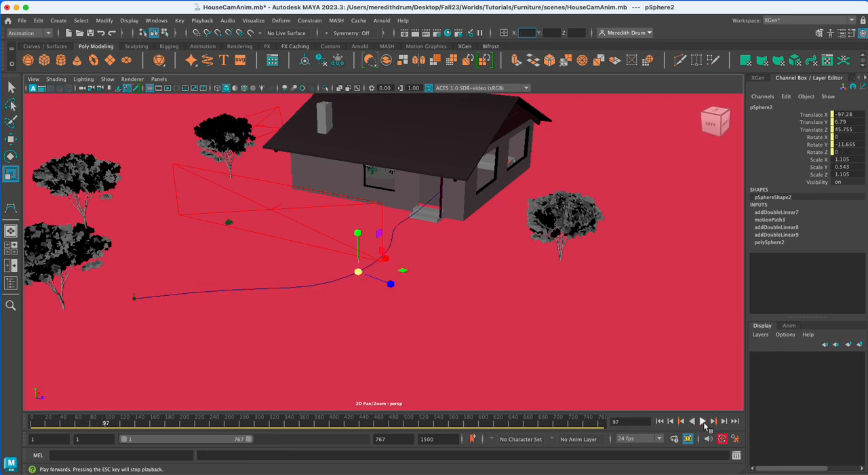
Hide the earlier animated ball outside the house and reselect the flattened sphere on the new path.
click(227, 224)
key(h)
click(361, 273)
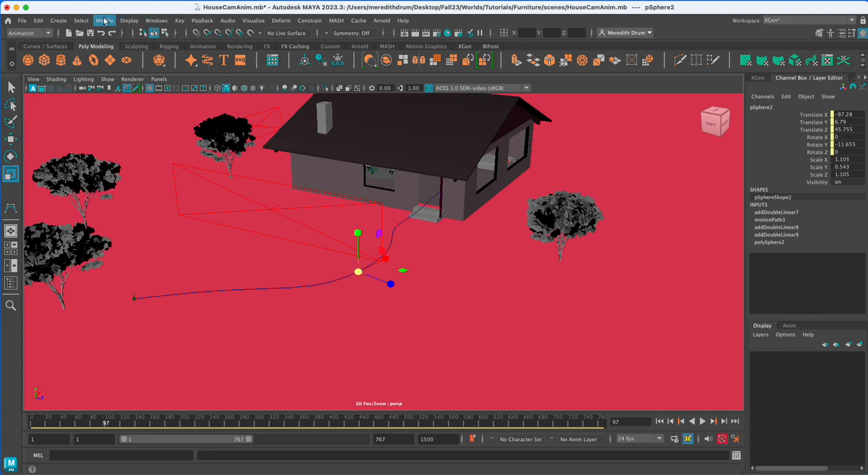
In the Graph Editor, select both motion path keys of the flattened sphere and give them linear tangents.
click(156, 20)
mouse_move(196, 96)
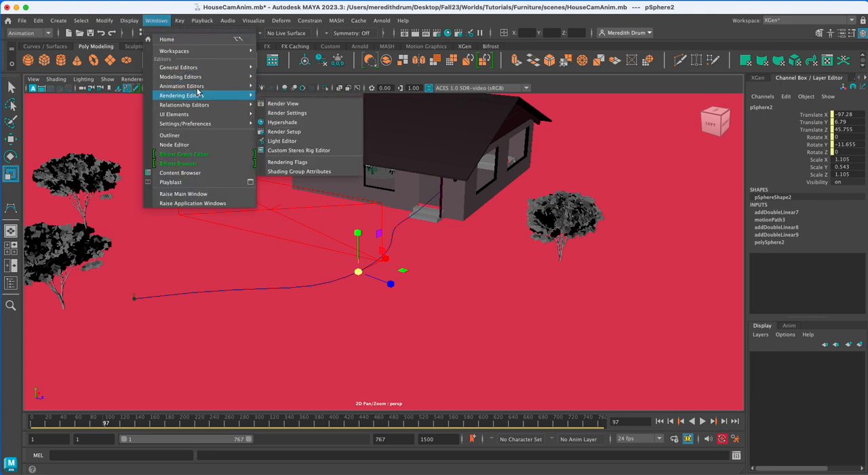
click(288, 88)
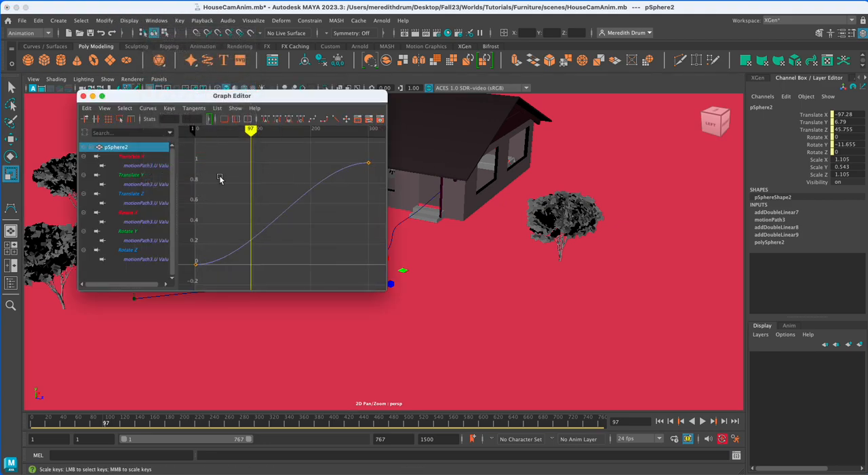
scroll(235, 190, down, 6)
drag(225, 162, 374, 254)
scroll(359, 252, down, 3)
scroll(359, 253, up, 3)
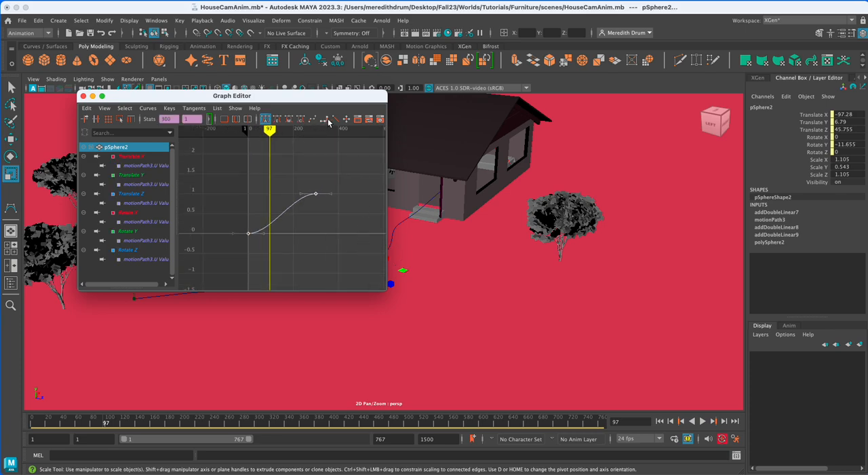
drag(390, 159, 574, 182)
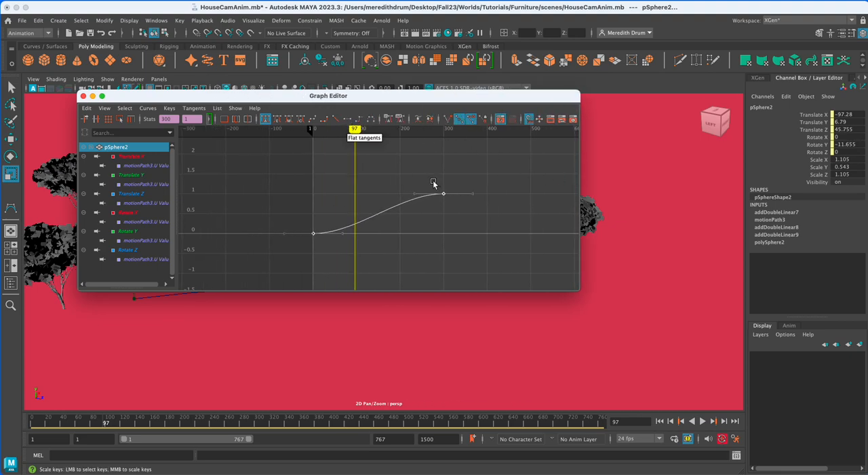
click(336, 120)
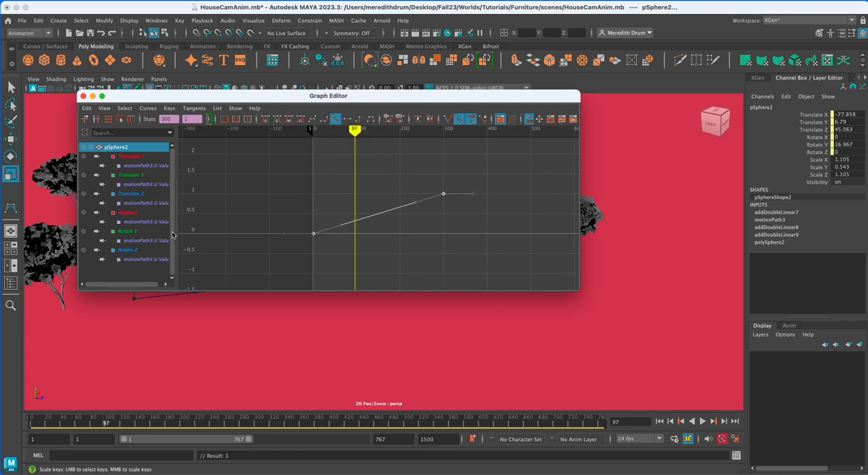
click(82, 96)
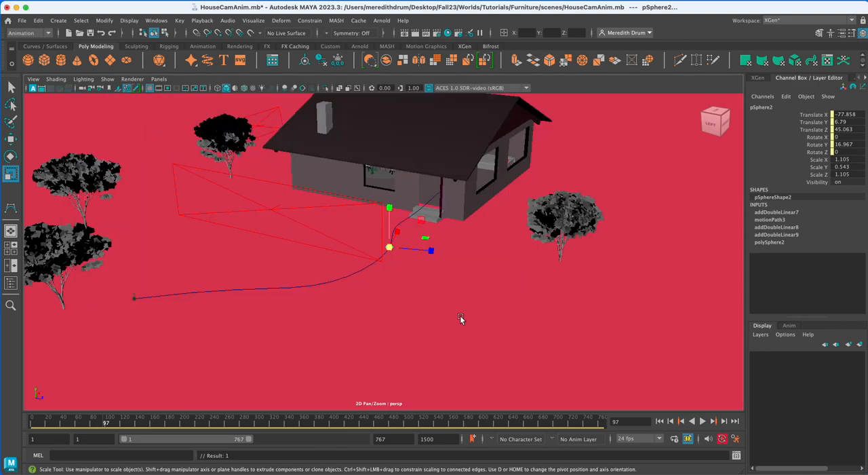
Play the animation from the first frame to check the sphere's constant speed, and return to frame 1.
click(659, 421)
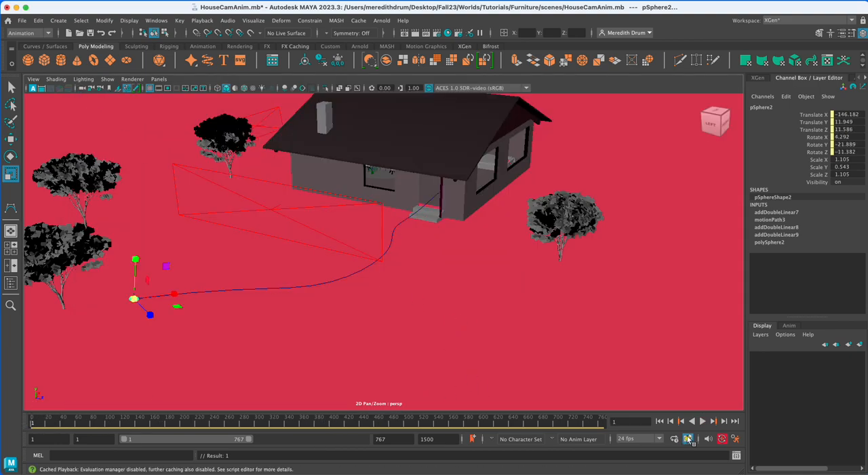
click(703, 420)
click(702, 421)
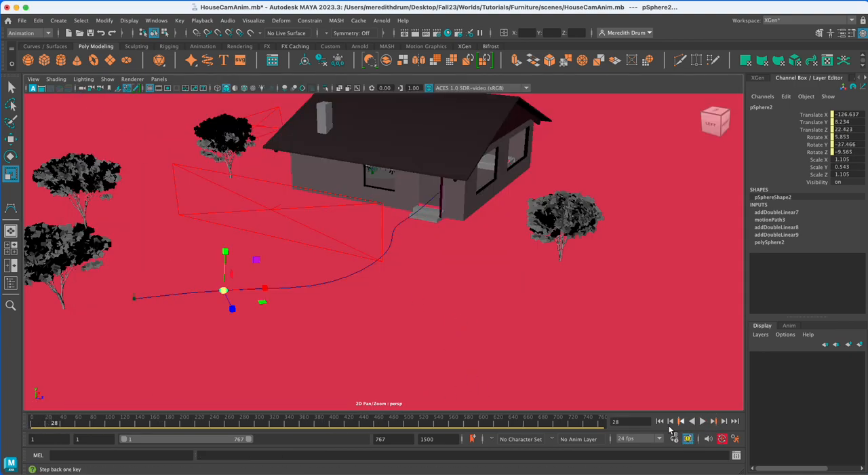
click(660, 421)
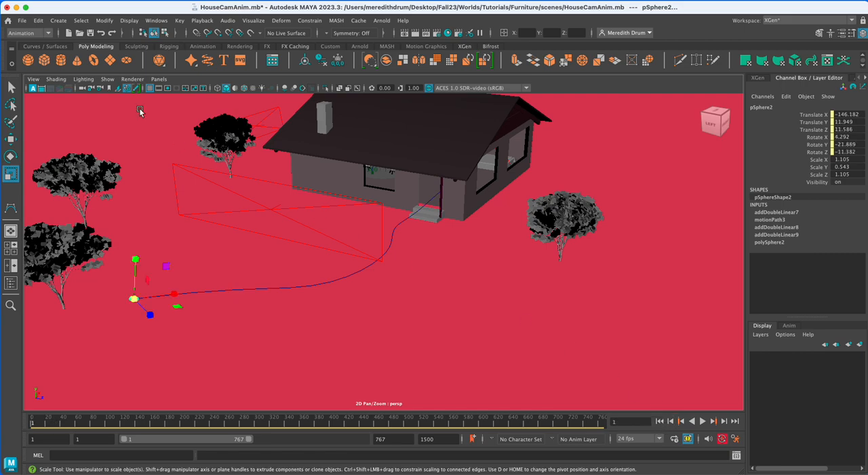
Create a camera and move it near the path's start, to about X -134.95, Y 5.47, Z 2.23.
click(58, 20)
mouse_move(79, 86)
click(209, 91)
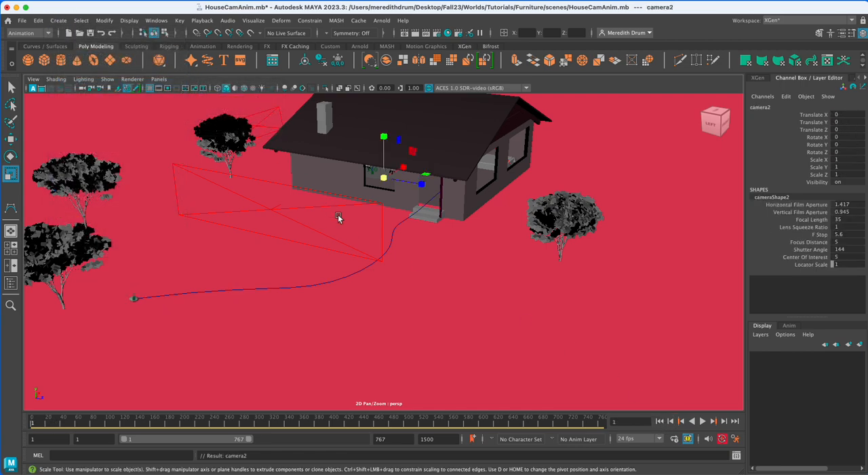
key(w)
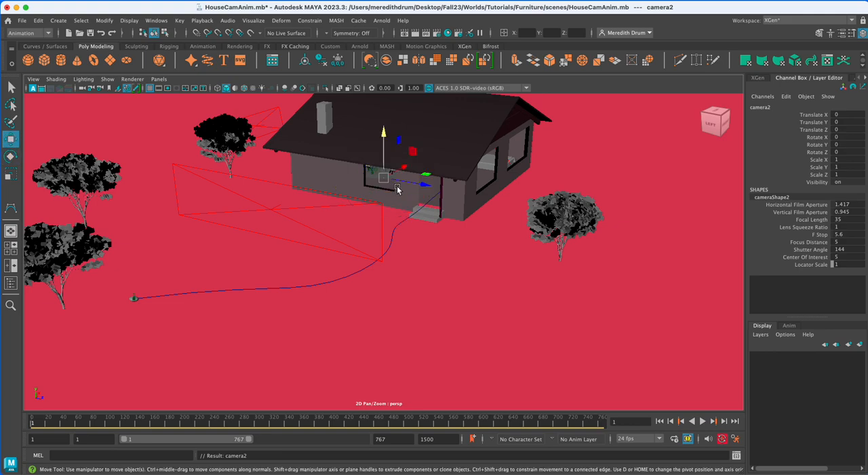
drag(406, 178, 172, 289)
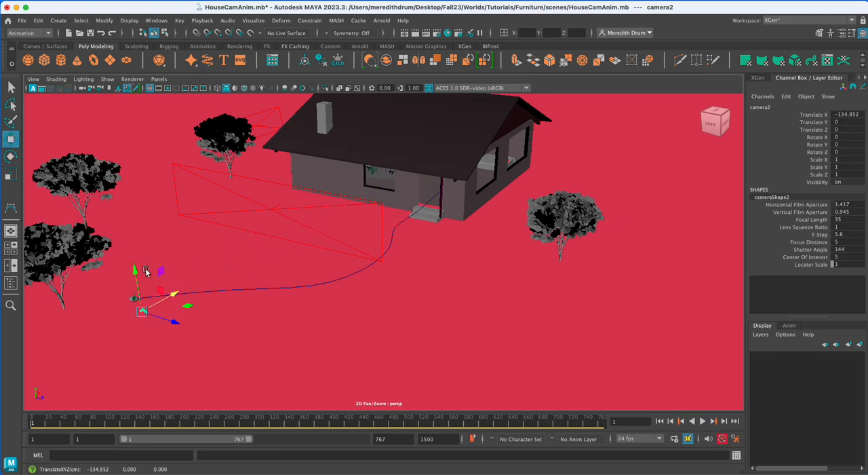
key(f)
scroll(391, 335, down, 10)
alt+drag(391, 336, 405, 332)
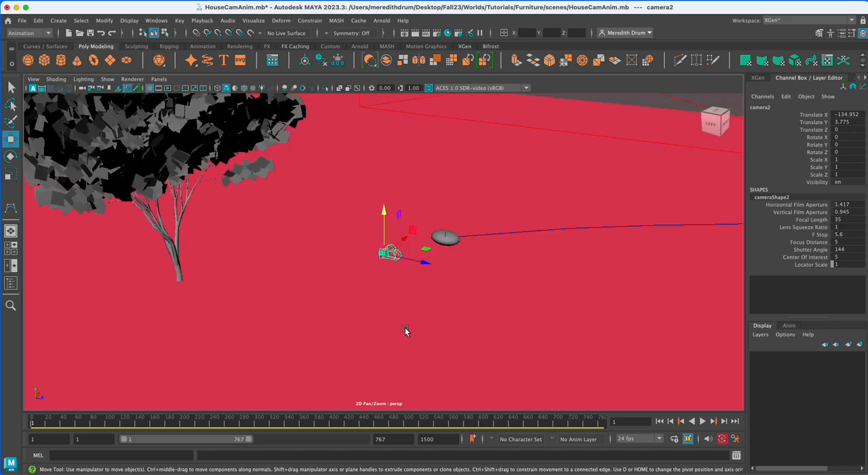
drag(426, 262, 444, 270)
drag(405, 216, 398, 202)
Turn the new camera about -125.37 degrees in Y and move it behind the sphere, to about X -153.02, Y 13.10, Z 8.16.
key(e)
mouse_move(398, 252)
mouse_down()
mouse_move(320, 252)
mouse_move(370, 285)
mouse_move(450, 293)
mouse_move(382, 255)
mouse_up()
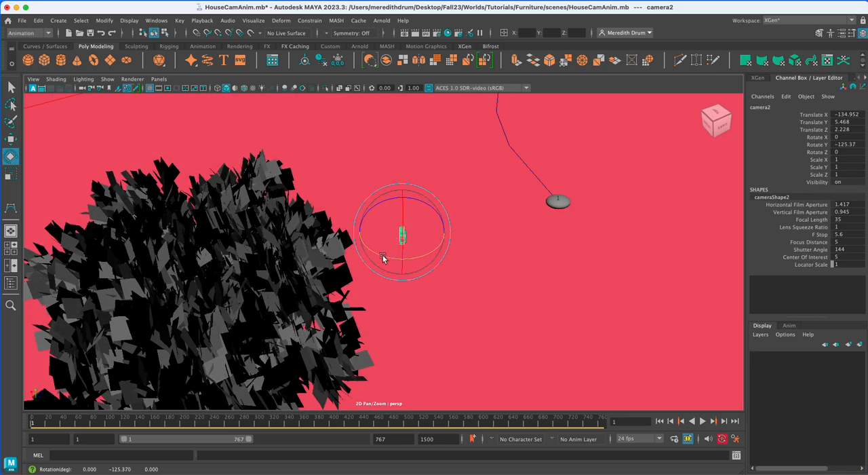
key(w)
drag(447, 230, 546, 246)
drag(557, 291, 516, 196)
alt+drag(521, 226, 508, 224)
drag(467, 265, 430, 270)
drag(499, 282, 527, 277)
drag(621, 247, 600, 248)
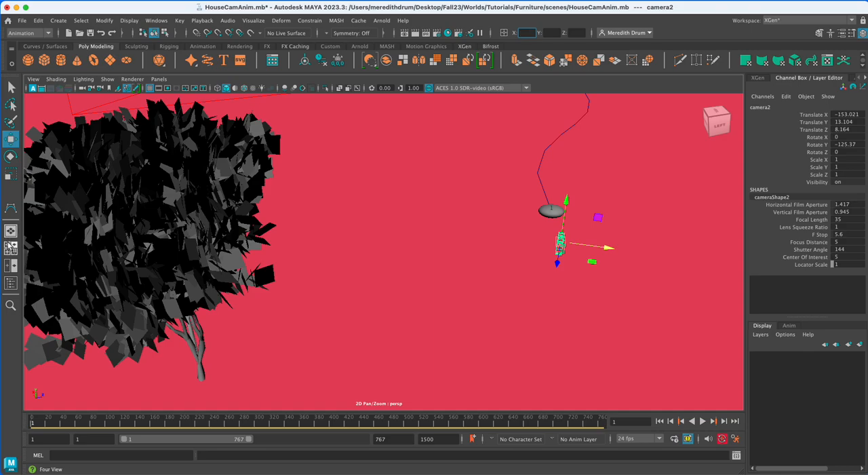
Switch to a two-pane side-by-side layout and look through camera2 in the pane showing the front view.
click(10, 248)
click(11, 266)
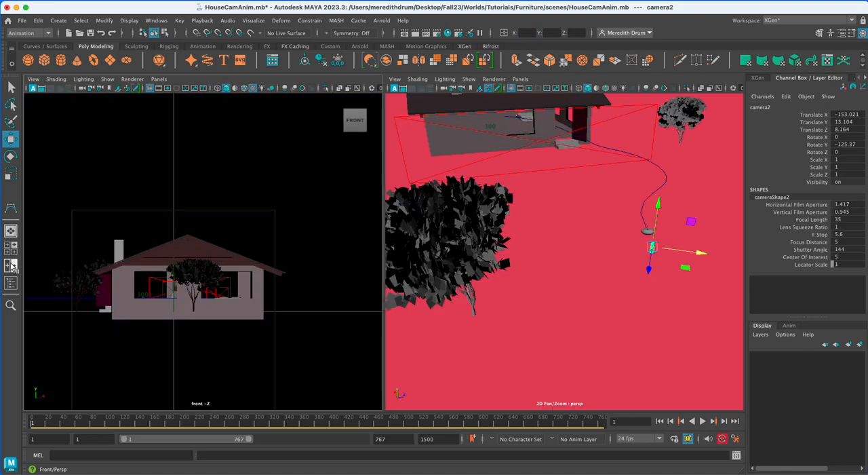
click(163, 80)
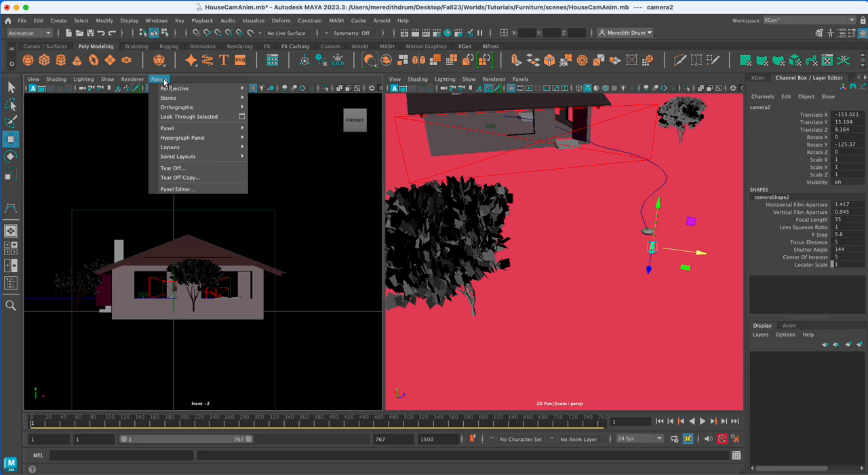
mouse_move(174, 88)
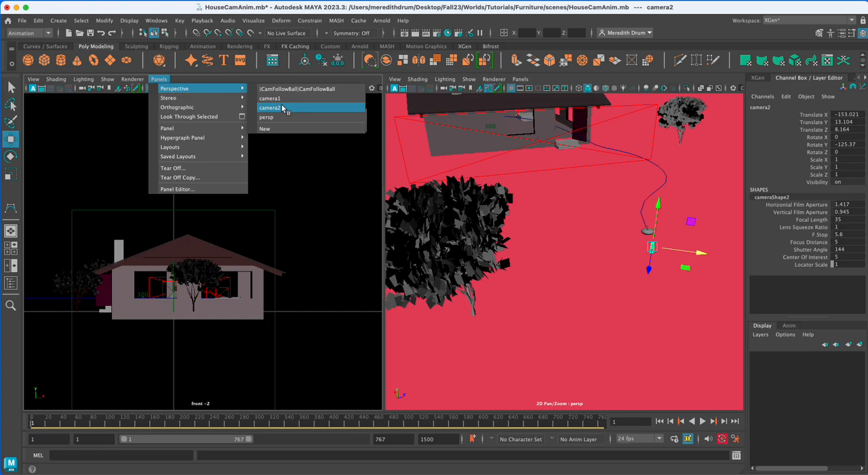
click(653, 244)
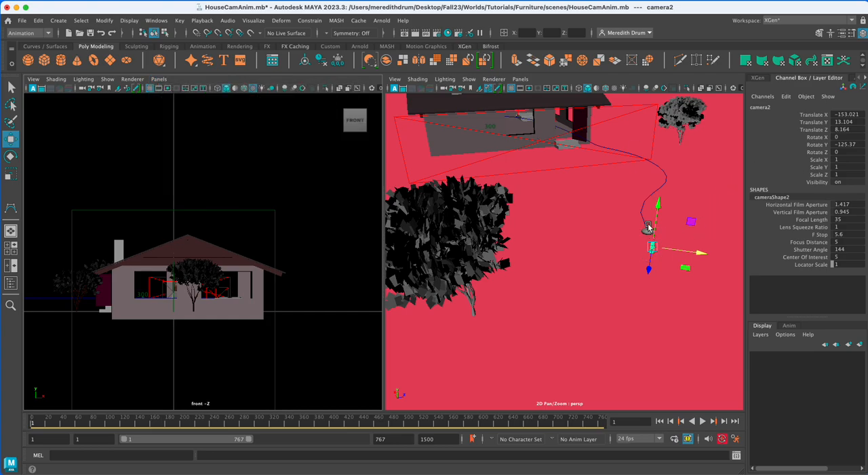
click(158, 79)
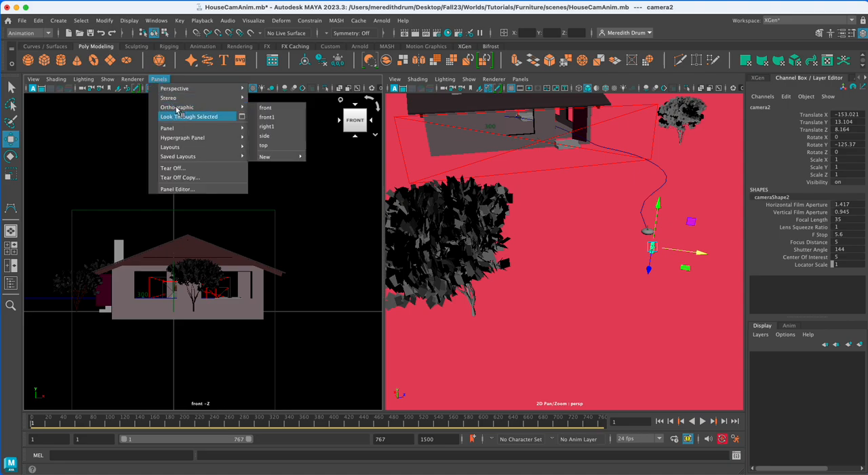
click(298, 106)
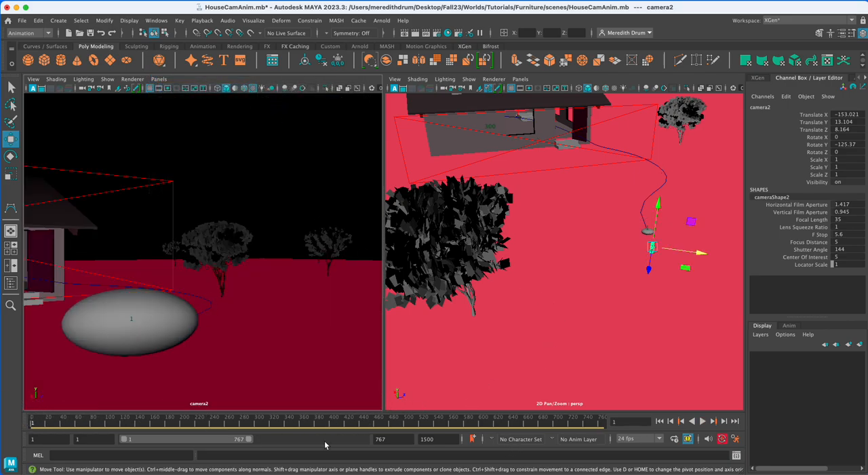
Show the resolution gate in a widened camera2 view and shift the camera to about X -152.73, Y 12.51, Z 7.13.
drag(703, 257, 698, 253)
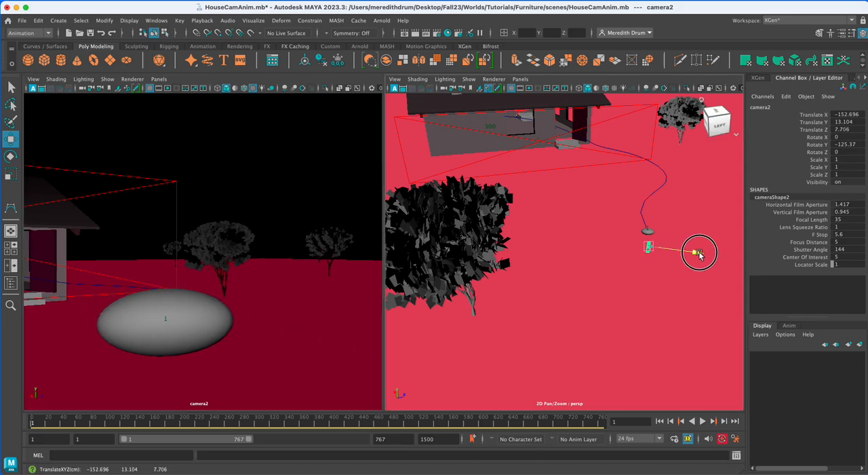
click(168, 88)
drag(384, 240, 425, 245)
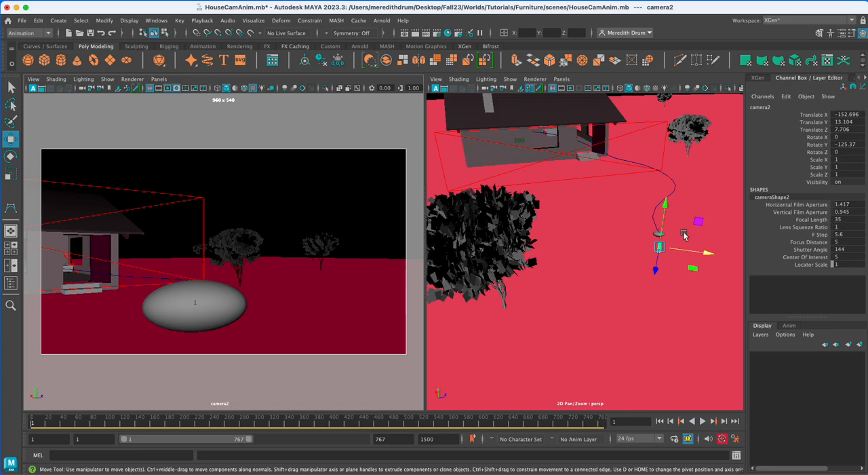
drag(665, 205, 664, 209)
drag(697, 253, 699, 254)
Frame the sphere by rotating camera2 to about X -5.55, Y -122.57 and raising it to about Y 12.95.
alt+drag(678, 311, 633, 347)
key(e)
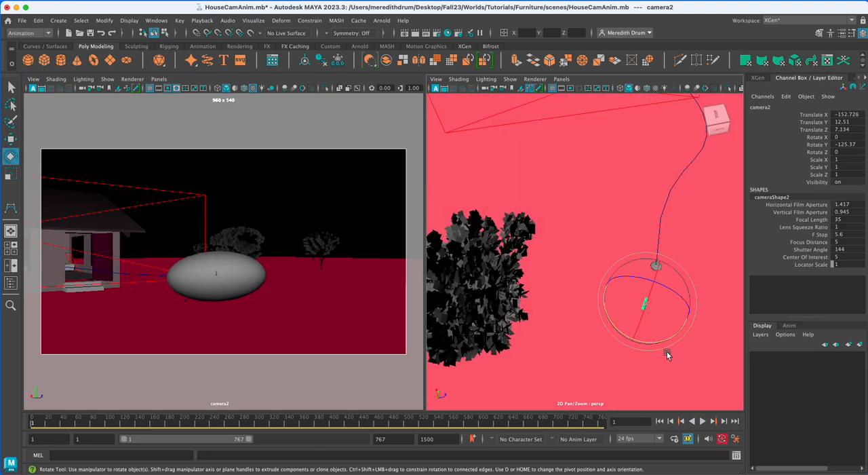
scroll(679, 357, up, 5)
alt+middle_drag(679, 357, 605, 311)
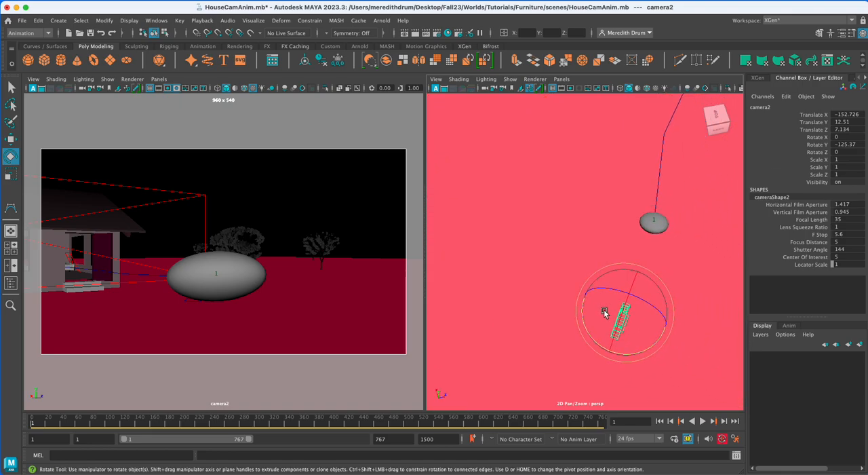
alt+drag(643, 351, 642, 312)
drag(628, 274, 631, 276)
drag(623, 234, 626, 195)
key(w)
key(e)
drag(623, 237, 622, 236)
key(w)
drag(629, 198, 630, 209)
alt+drag(671, 299, 608, 311)
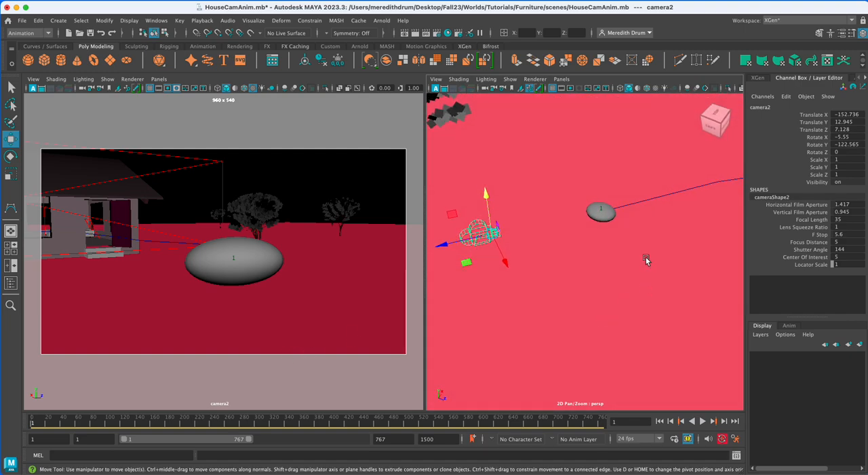
Select the flattened sphere first and camera2 second, and apply a Parent constraint so the camera follows the sphere.
click(611, 220)
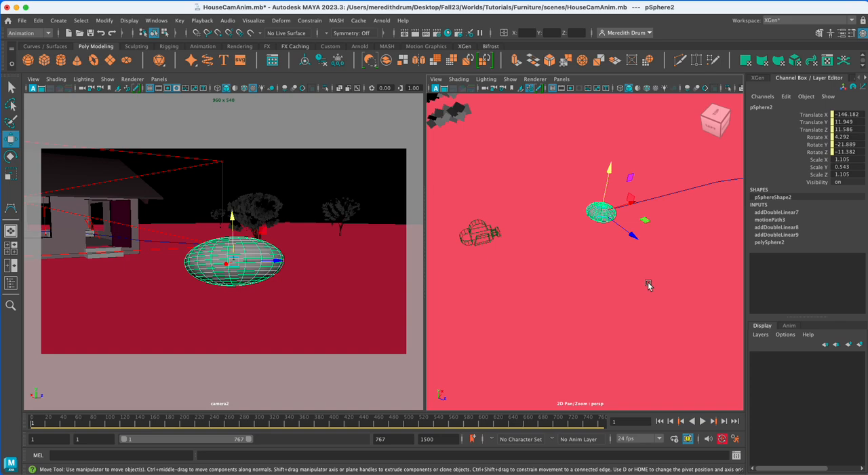
click(479, 228)
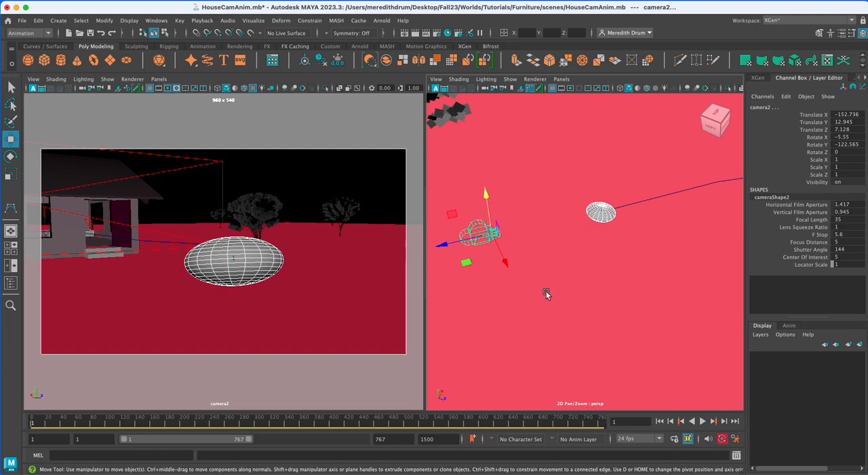
click(604, 213)
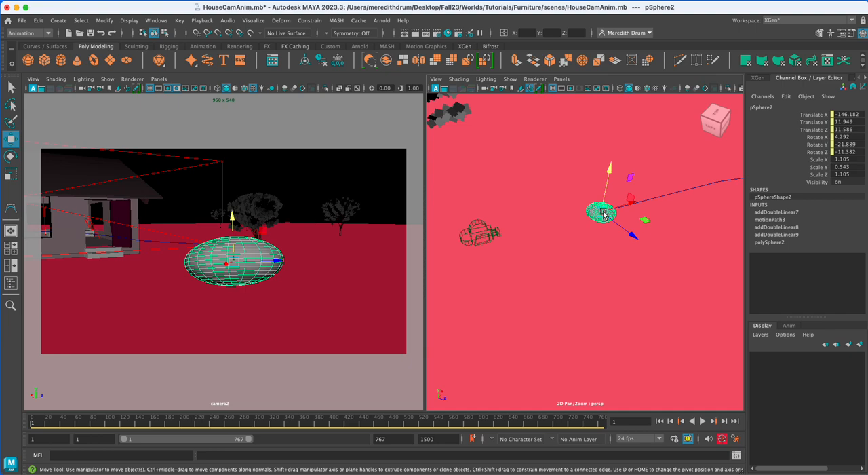
click(481, 235)
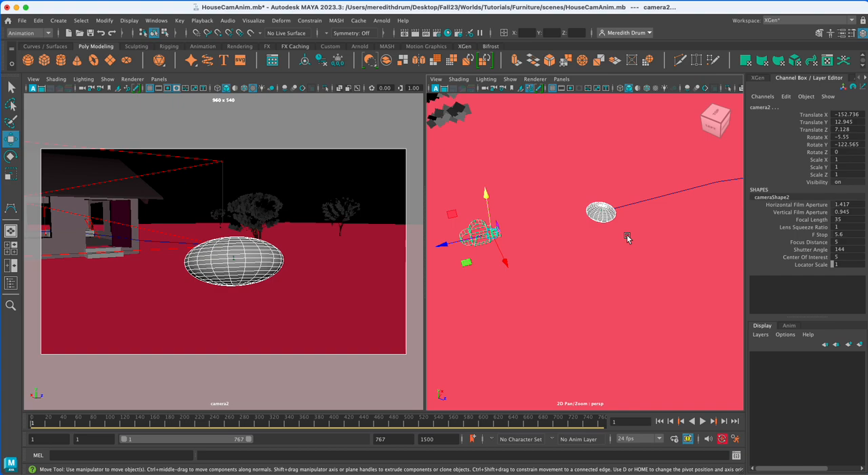
click(301, 21)
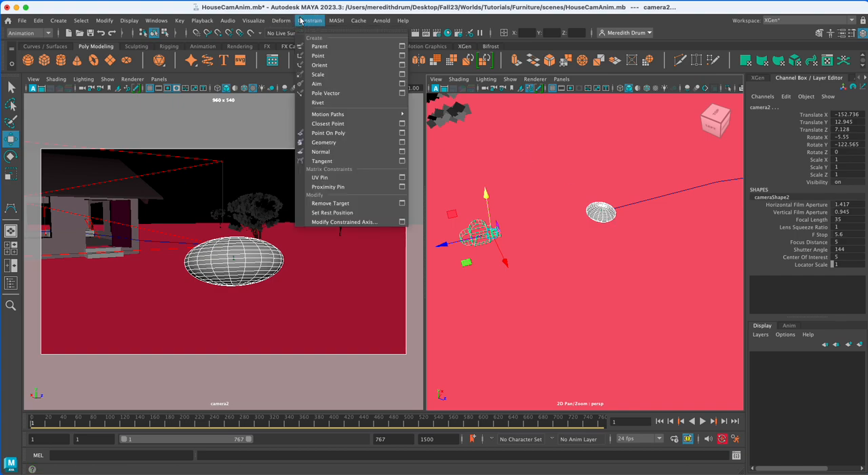
click(321, 47)
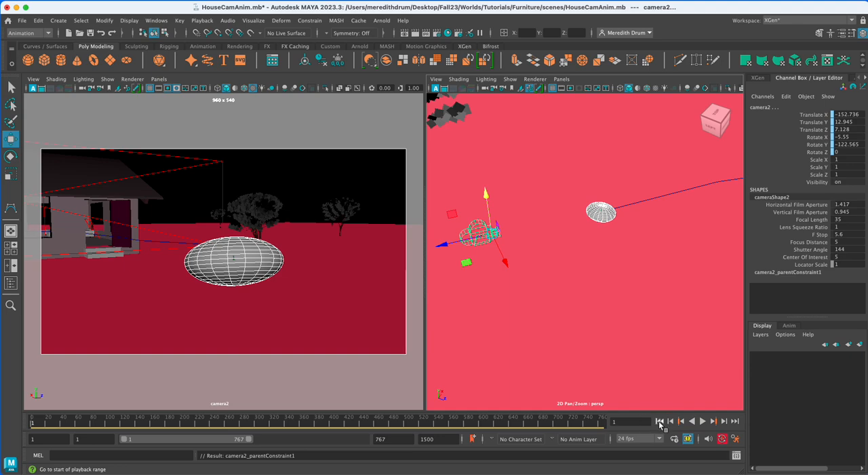
Play the animation to check camera2 following the sphere toward the house, and stop it partway.
click(703, 421)
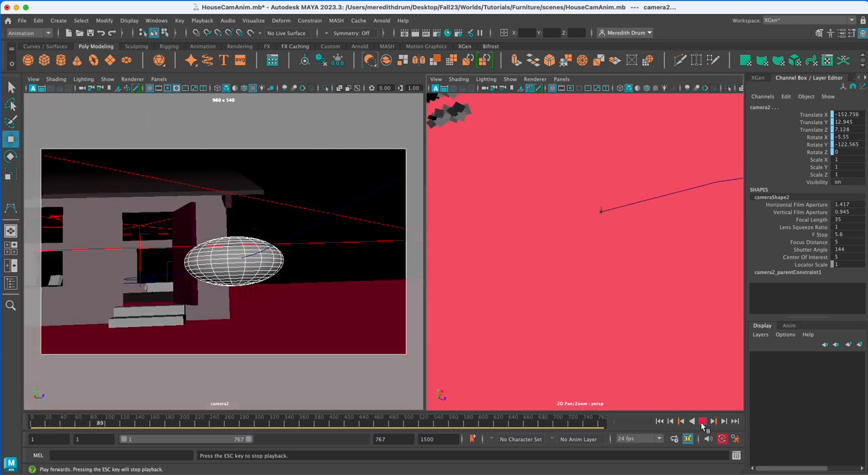
click(703, 421)
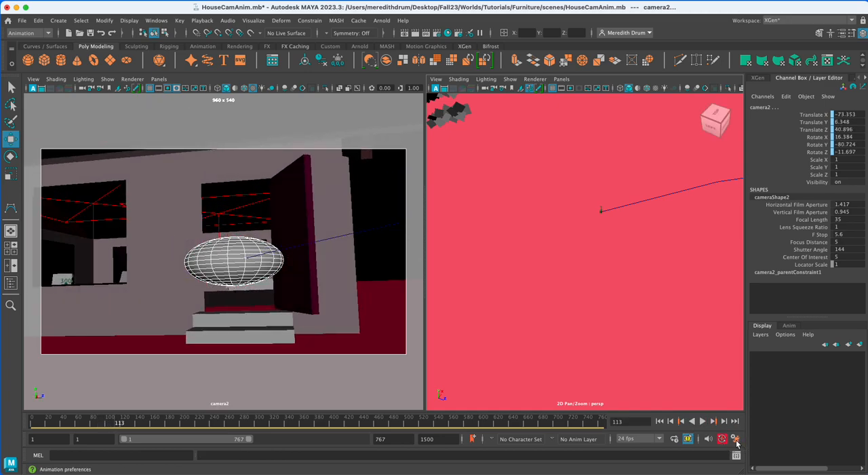
Review the time slider and playback preferences without changing them, and play the animation through to about frame 320.
click(736, 440)
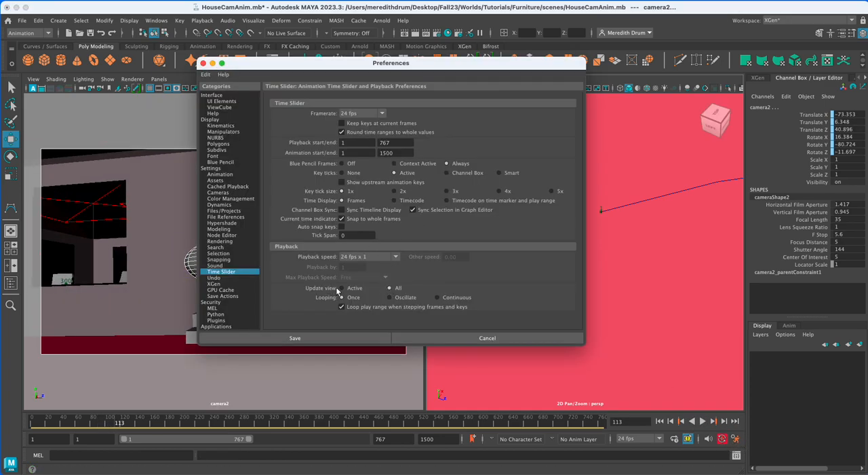
click(487, 338)
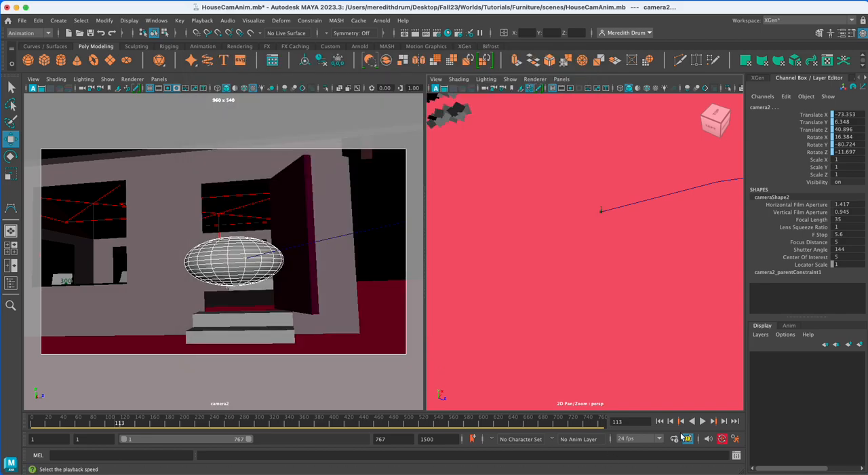
click(703, 421)
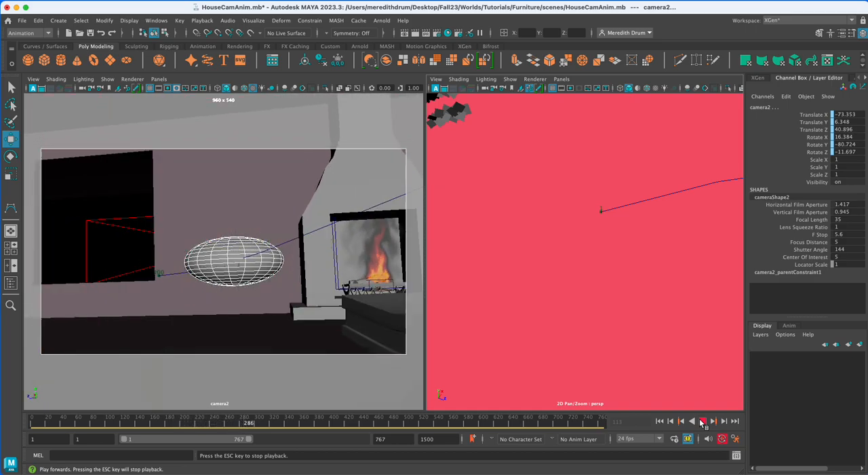
click(702, 421)
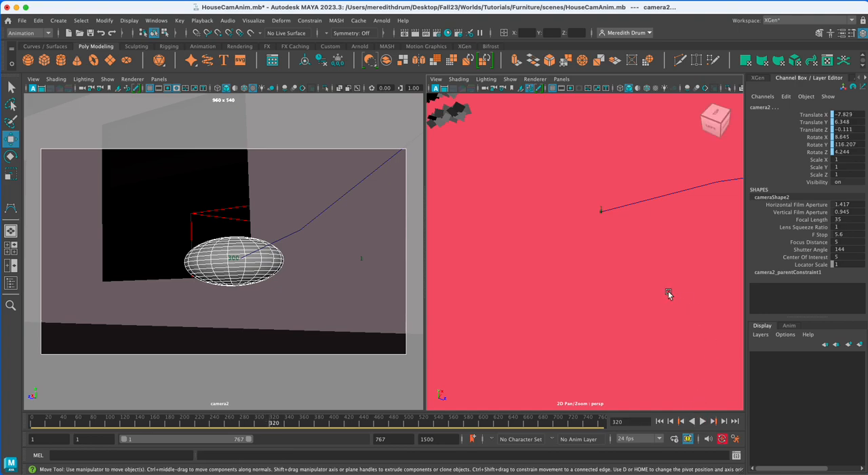
Display the perspective view in wireframe and frame the house interior around the fireplace and the end of the motion path.
scroll(668, 291, down, 5)
alt+drag(663, 289, 630, 286)
alt+middle_drag(630, 286, 486, 174)
scroll(624, 246, down, 10)
alt+drag(646, 244, 623, 251)
alt+middle_drag(630, 267, 492, 306)
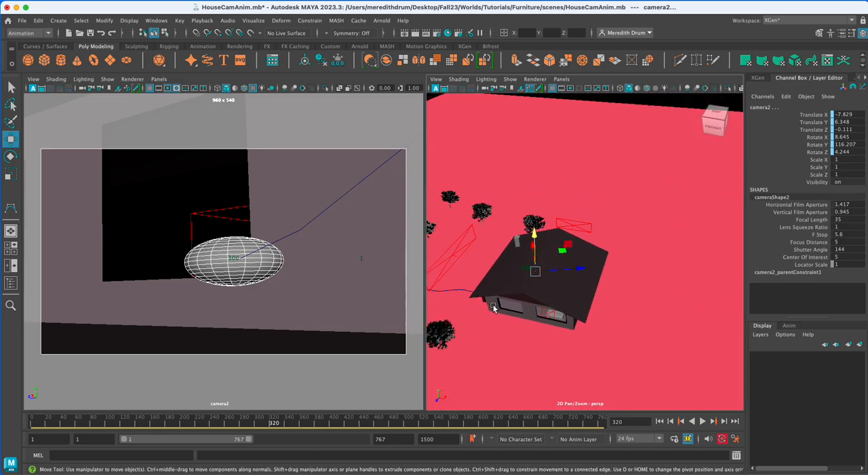
key(4)
scroll(621, 328, up, 10)
alt+middle_drag(563, 309, 751, 289)
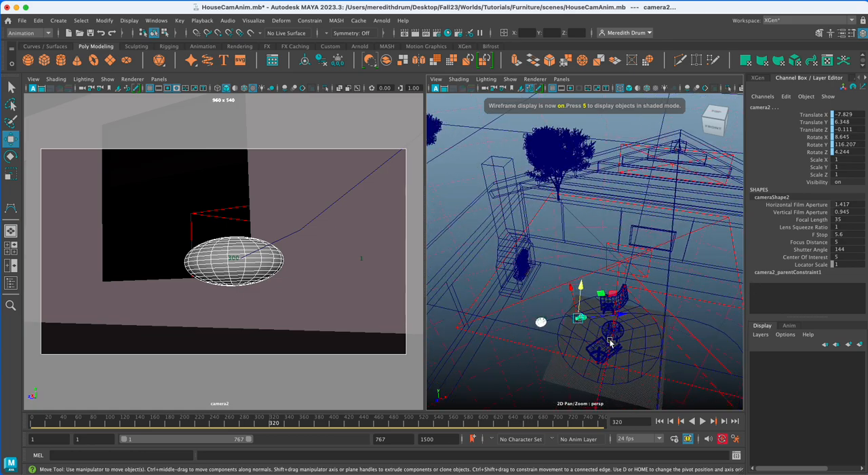
Select the end control vertex of the motion path curve and scrub the timeline to frame 336.
click(251, 422)
drag(251, 422, 243, 421)
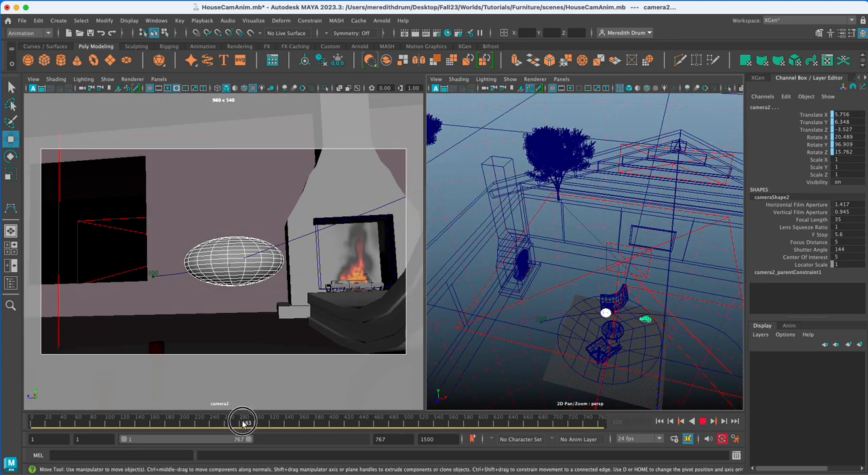
click(553, 319)
right_drag(553, 319, 508, 245)
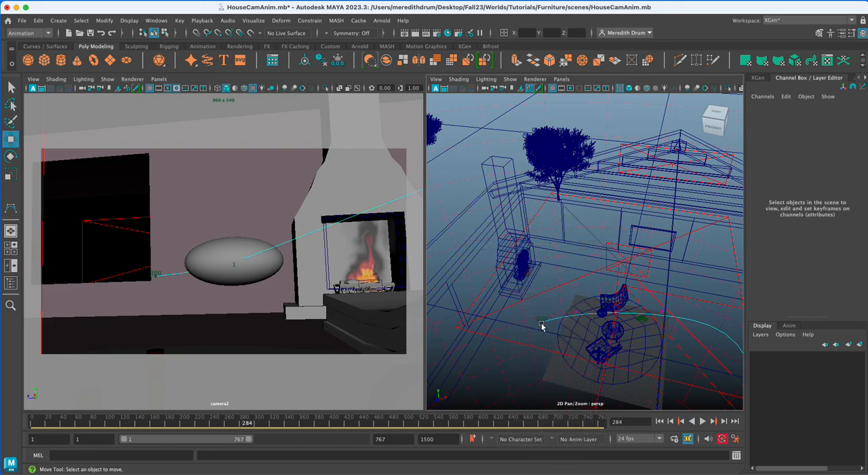
click(542, 323)
drag(533, 363, 536, 336)
drag(256, 423, 287, 421)
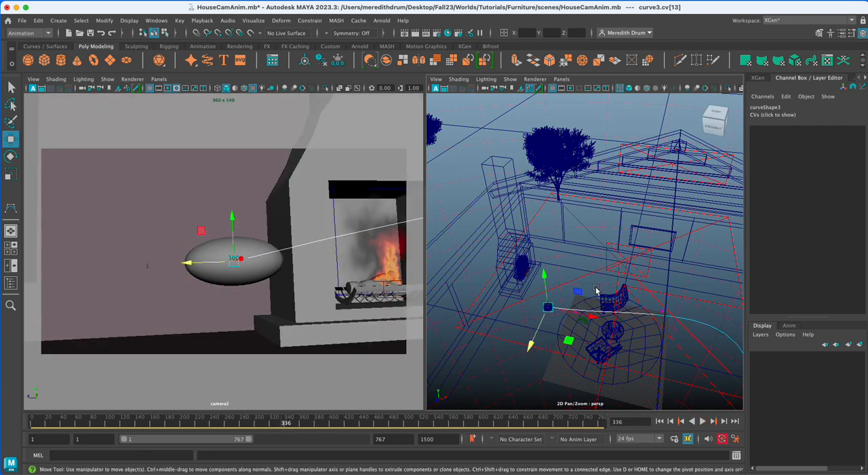
Move the curve's end vertex toward the fireplace wall and select the neighbouring control vertex, cv[12].
drag(537, 331, 643, 322)
click(662, 314)
drag(705, 320, 725, 324)
click(598, 317)
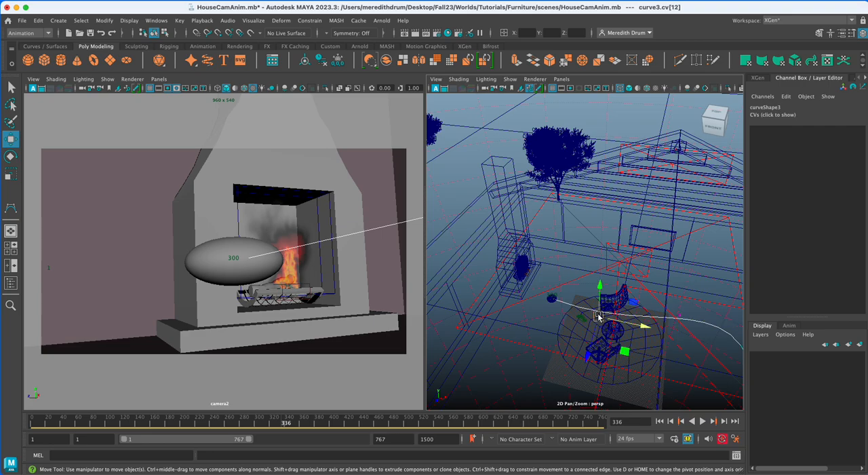
Move the path's end vertex, cv[13], to about X -9.766, Y 6.254, Z -1.932 so camera2 frames the fireplace.
key(Left)
key(Right)
key(Right)
drag(592, 308, 604, 310)
drag(561, 327, 557, 276)
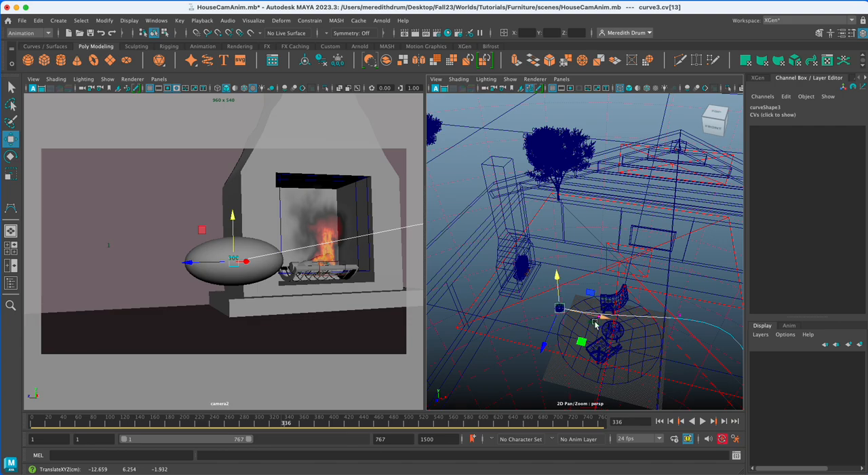
mouse_move(609, 323)
mouse_down()
mouse_move(609, 312)
mouse_move(619, 317)
mouse_up()
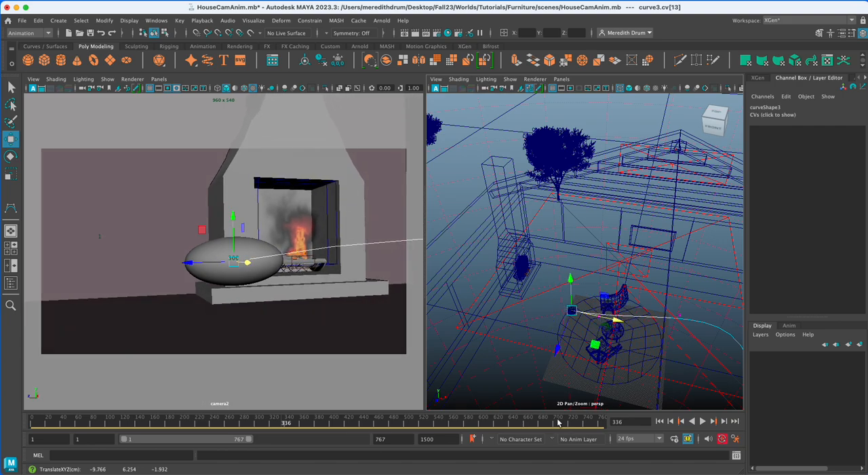
Return to frame 1 and play the animation to check the adjusted path, stopping at frame 192.
drag(397, 426, 32, 424)
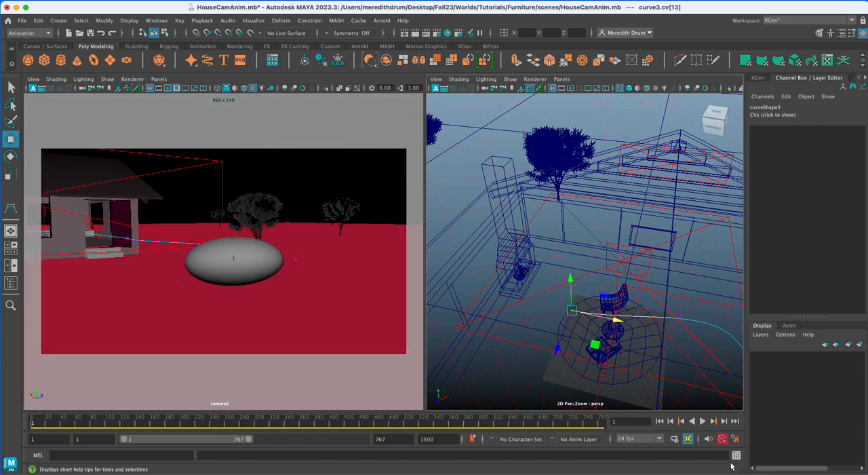
click(703, 420)
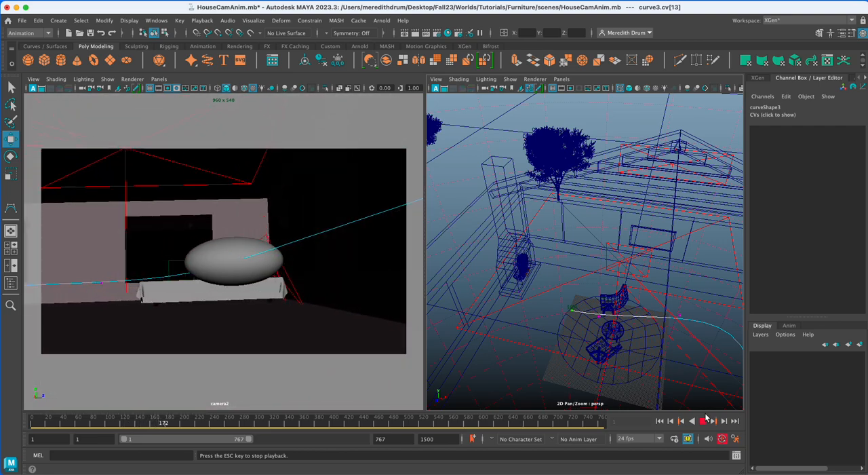
click(703, 422)
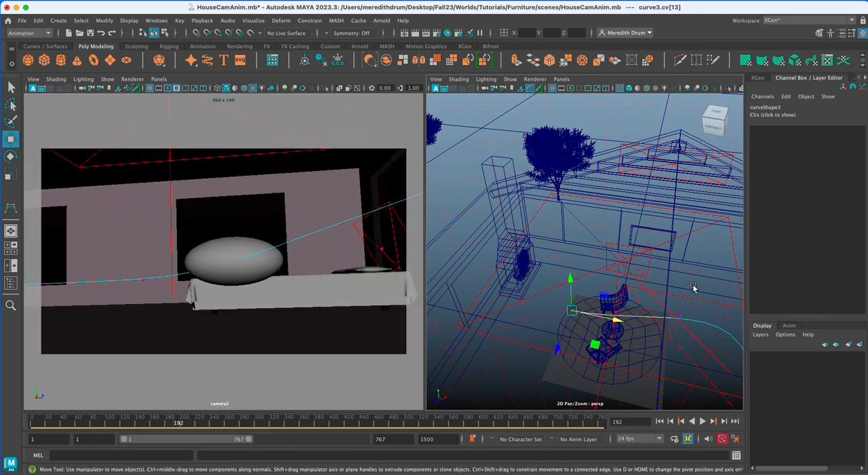
Select the flattened sphere in the camera2 view, test-render frame 192 through cameraShape2 with Arnold, and close the render window.
right_drag(675, 318, 691, 302)
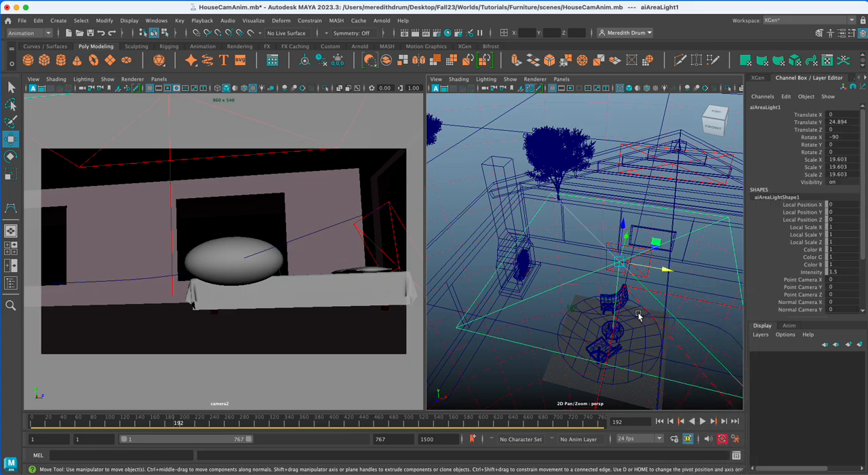
click(285, 309)
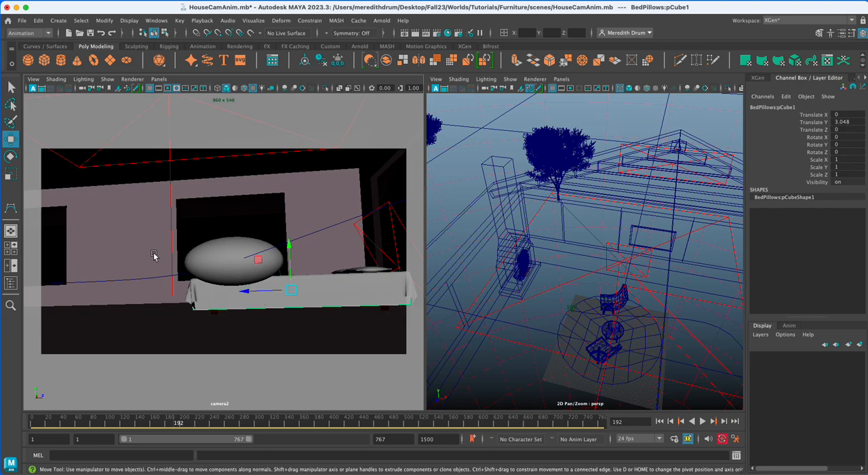
click(246, 279)
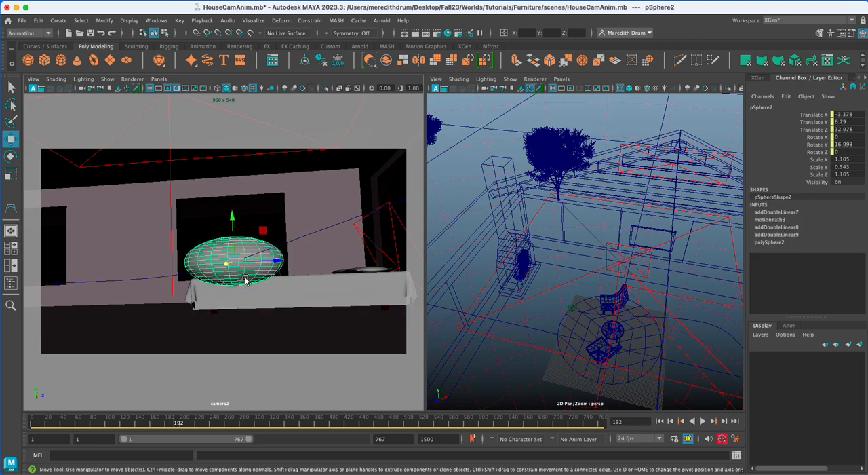
click(381, 21)
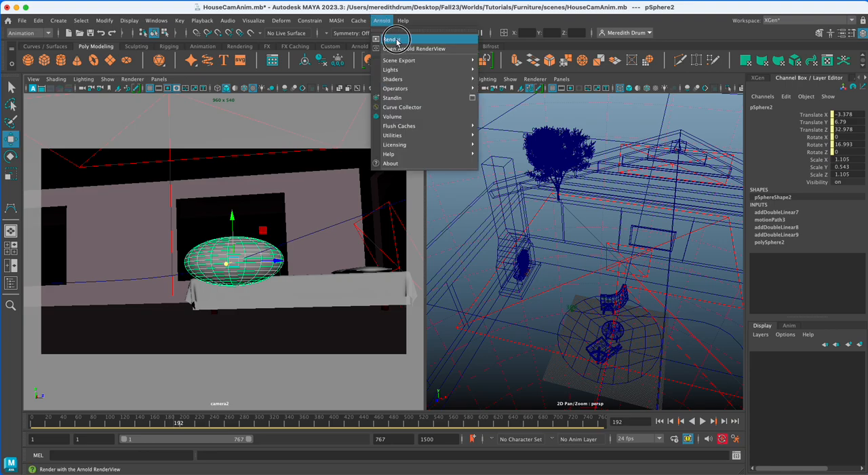
click(392, 40)
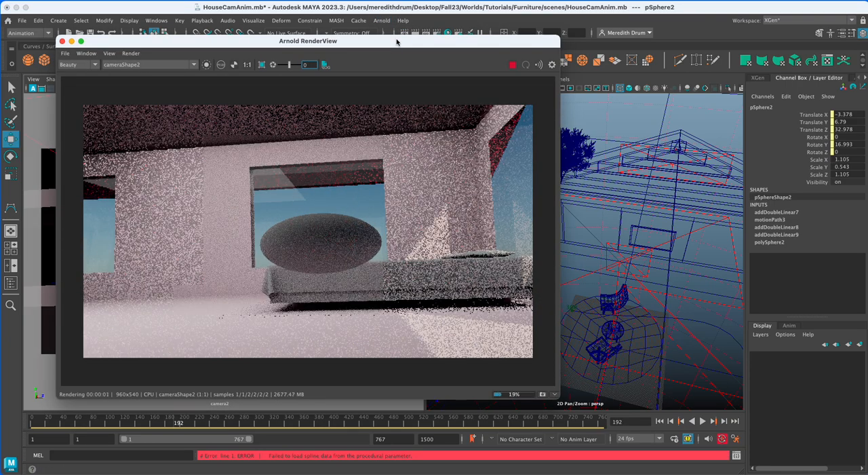
click(61, 41)
Make the perspective view active, run a comparison Arnold render through perspShape, and close the render window.
click(610, 246)
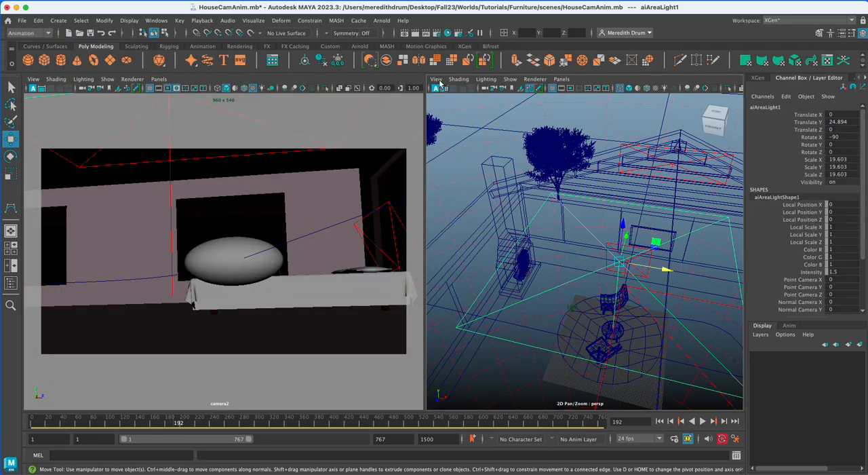
click(382, 21)
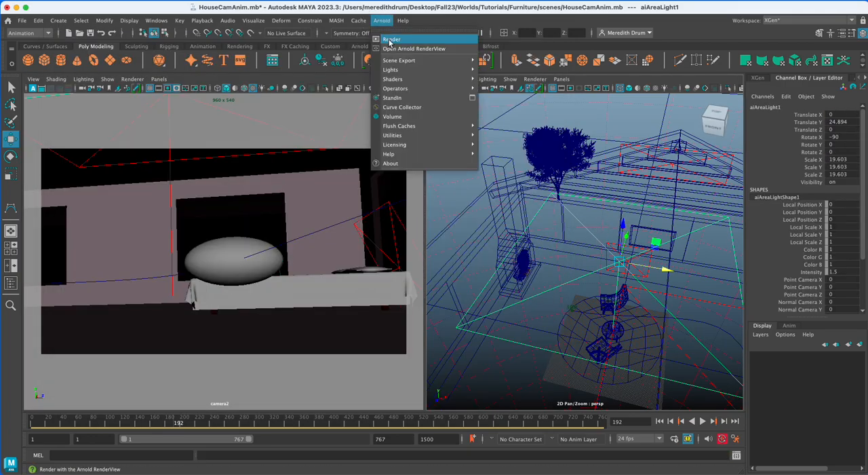
click(391, 40)
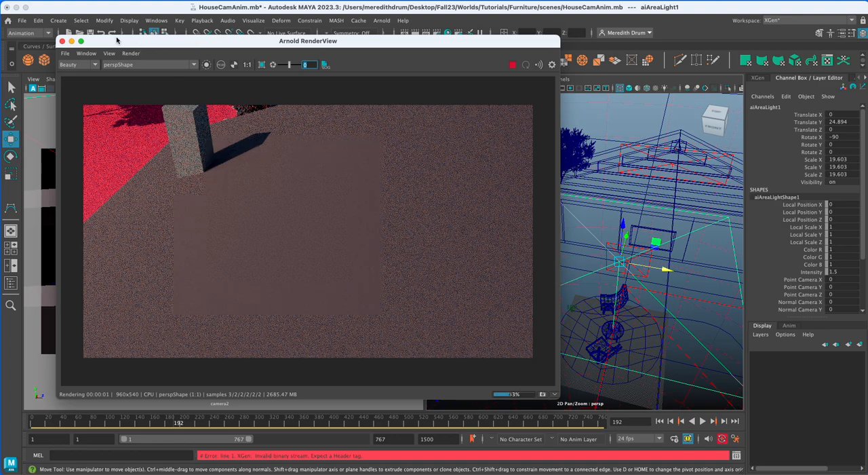
click(62, 42)
Reselect the sphere in the camera2 view, run the Arnold render through cameraShape2 again, and close the render window.
click(226, 244)
click(382, 20)
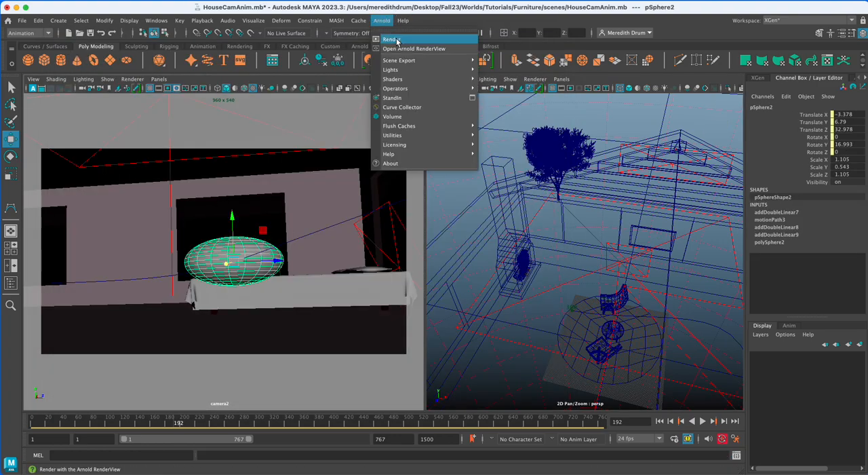
click(391, 39)
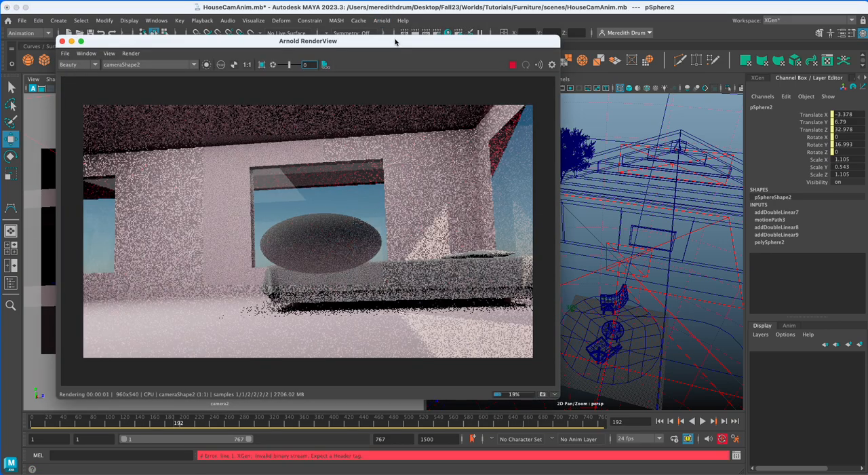
click(62, 42)
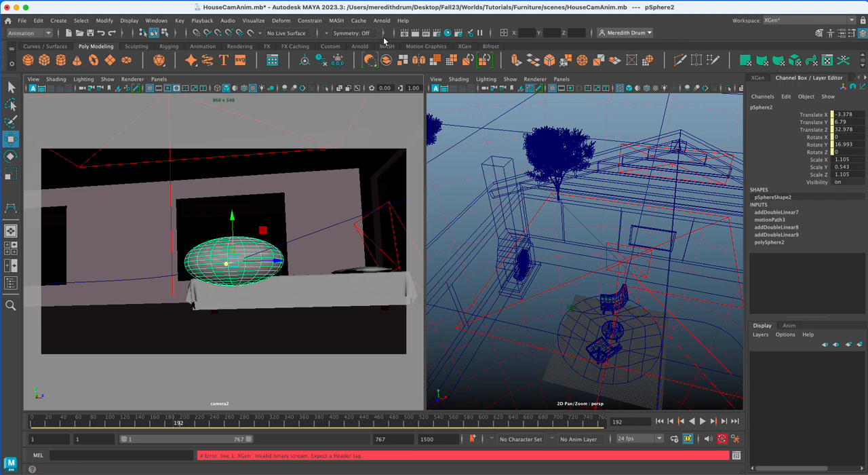
Add cameraShape2 as a second renderable camera in the render settings and close them.
click(438, 35)
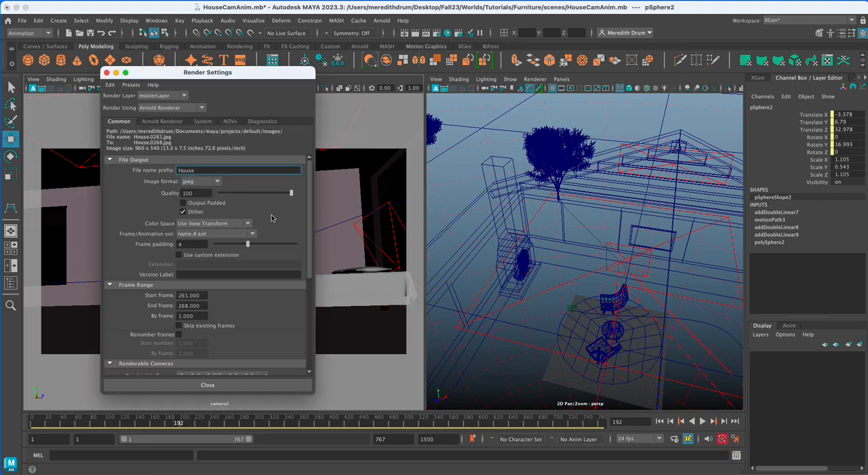
scroll(278, 216, down, 5)
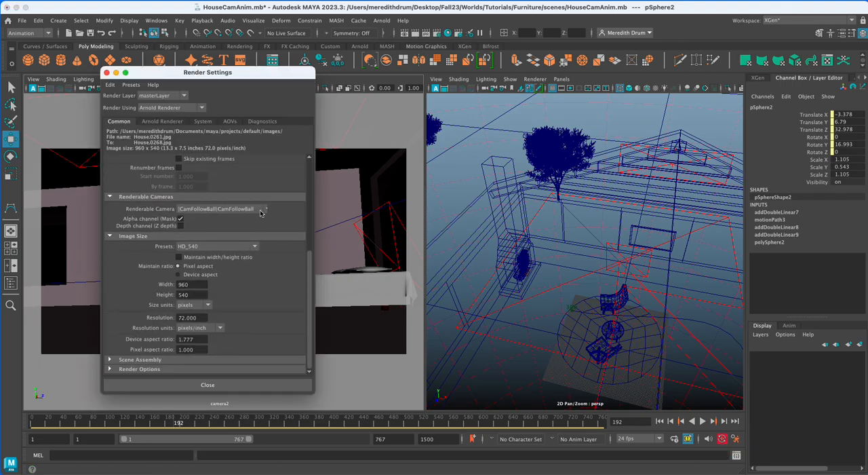
click(261, 213)
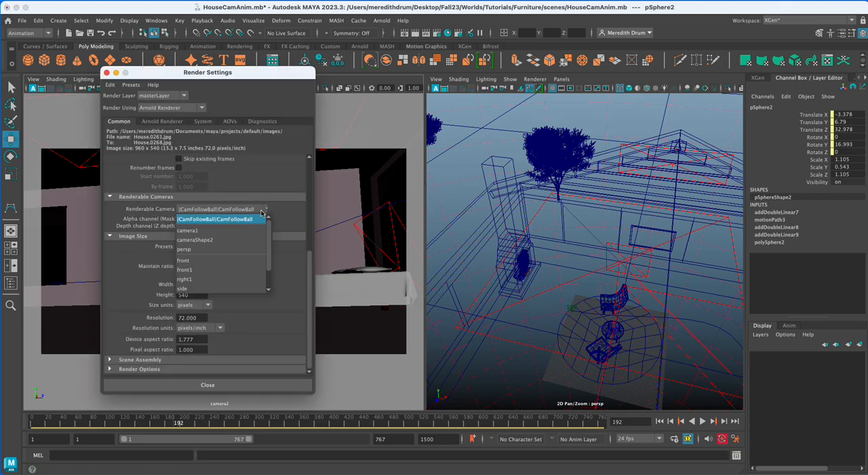
click(223, 240)
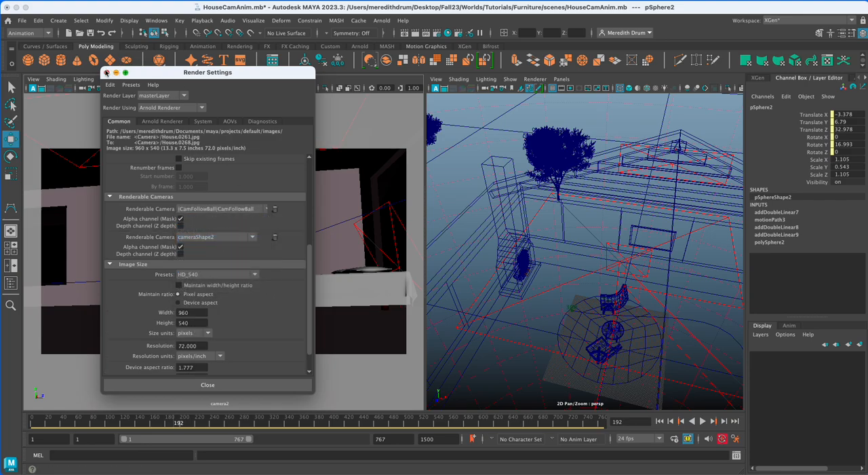
click(105, 73)
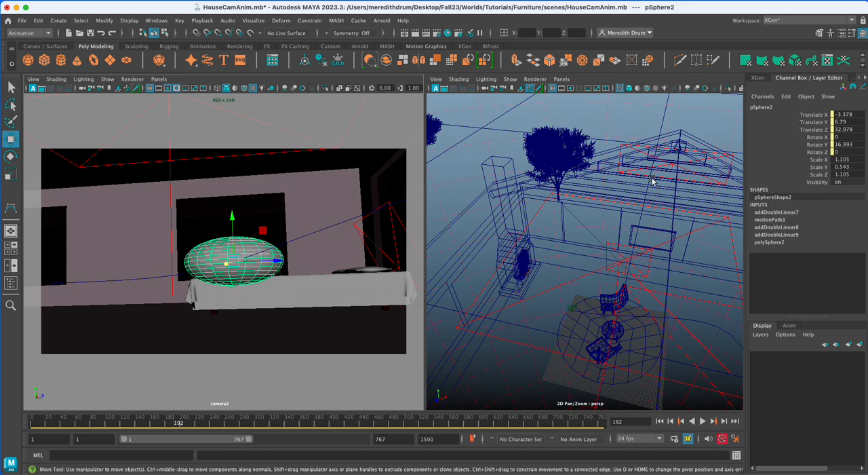
Hide the flattened sphere by setting its Visibility to off.
double_click(842, 181)
text(off)
key(Return)
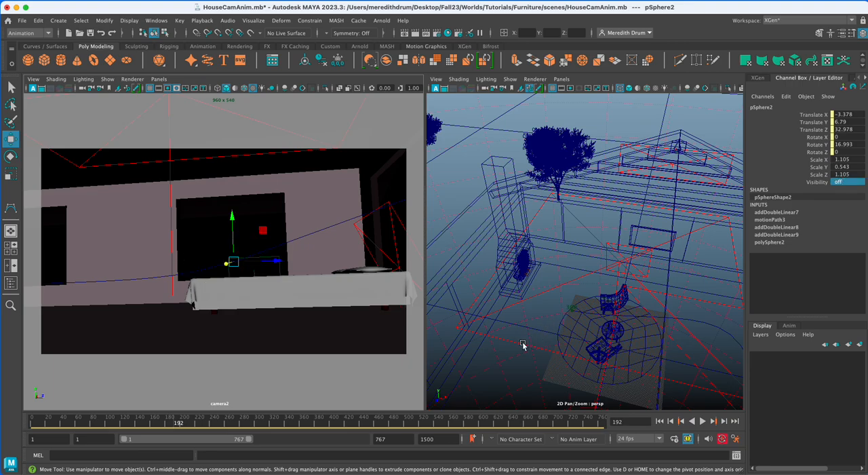
Scrub the timeline to check the camera2 view without the sphere, stop at frame 197, and save the scene.
click(255, 426)
right_click(232, 426)
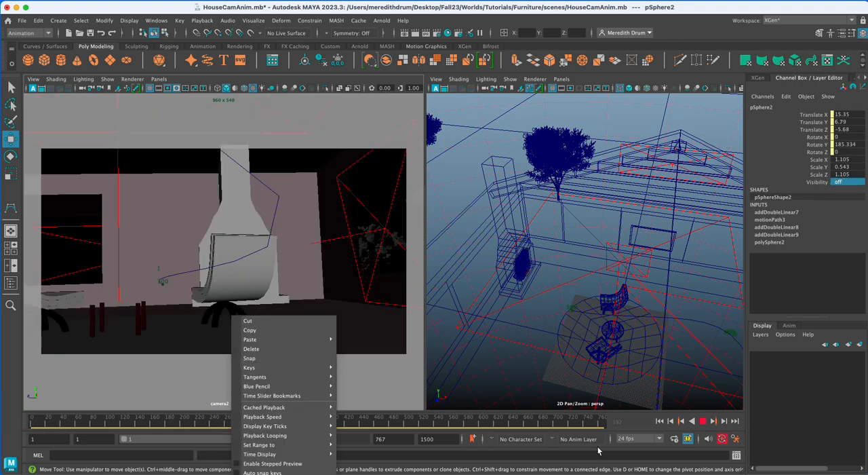
click(196, 425)
drag(196, 425, 179, 429)
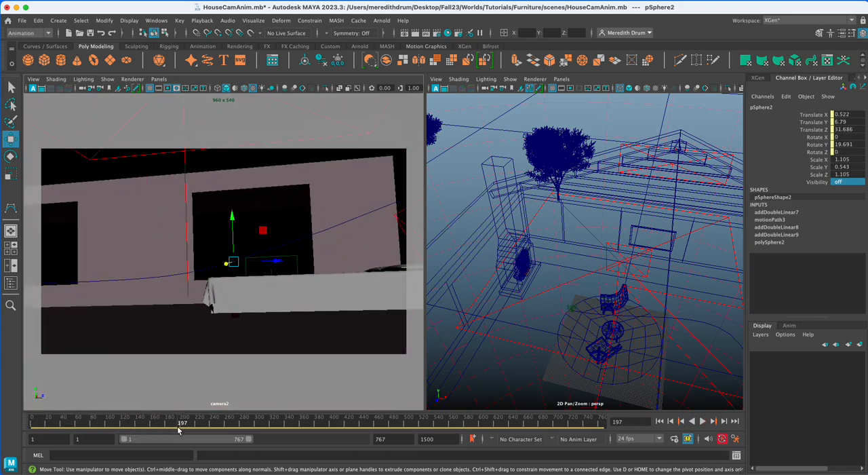
key(super+s)
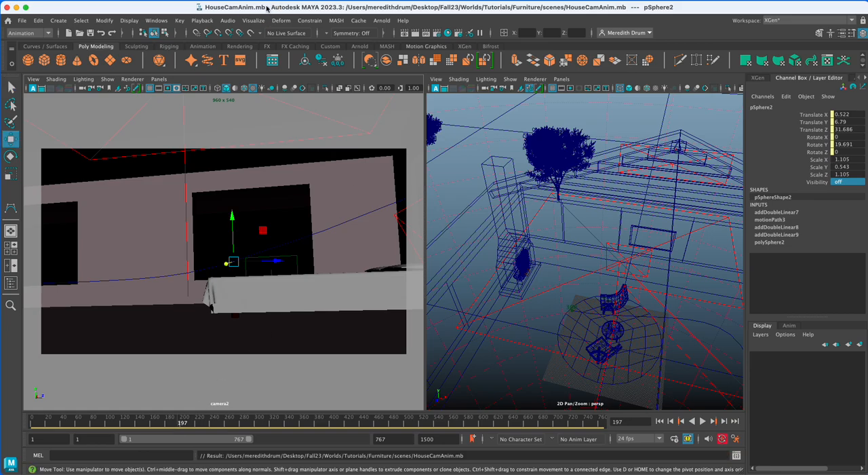